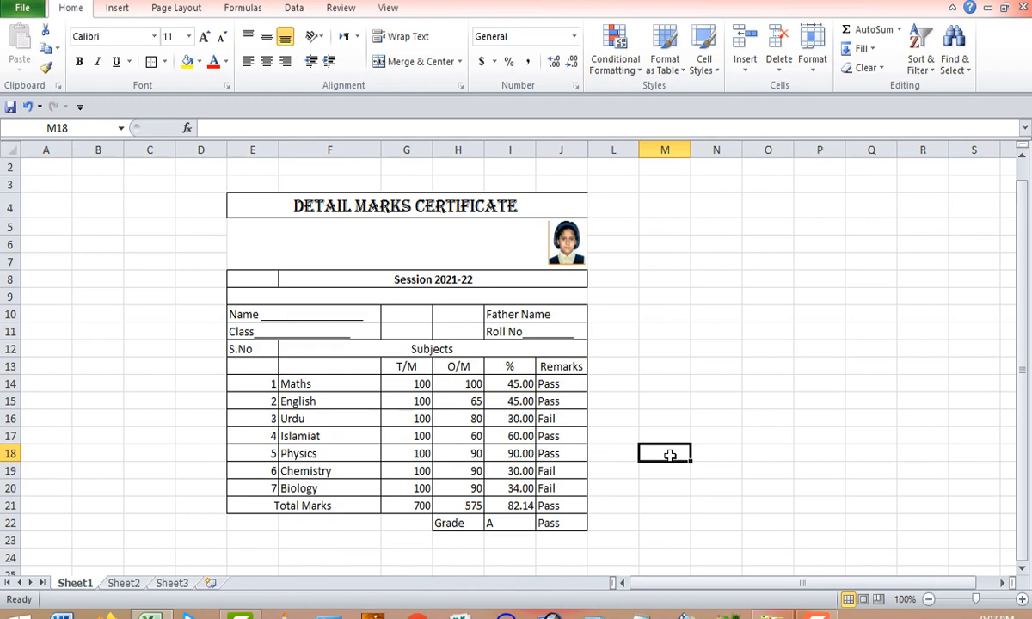
pyautogui.click(1022, 335)
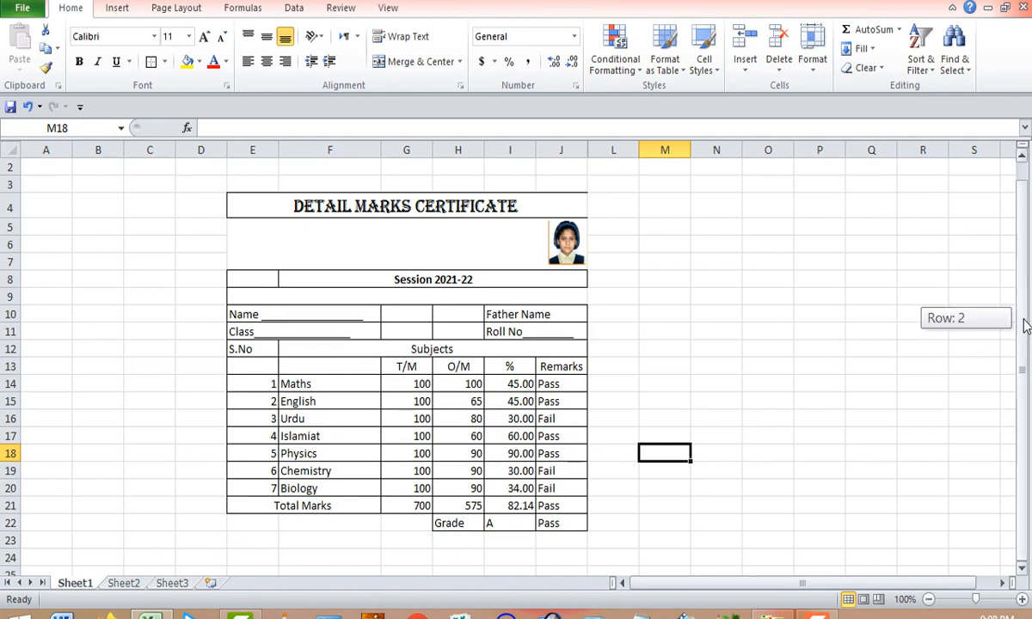
pyautogui.click(557, 543)
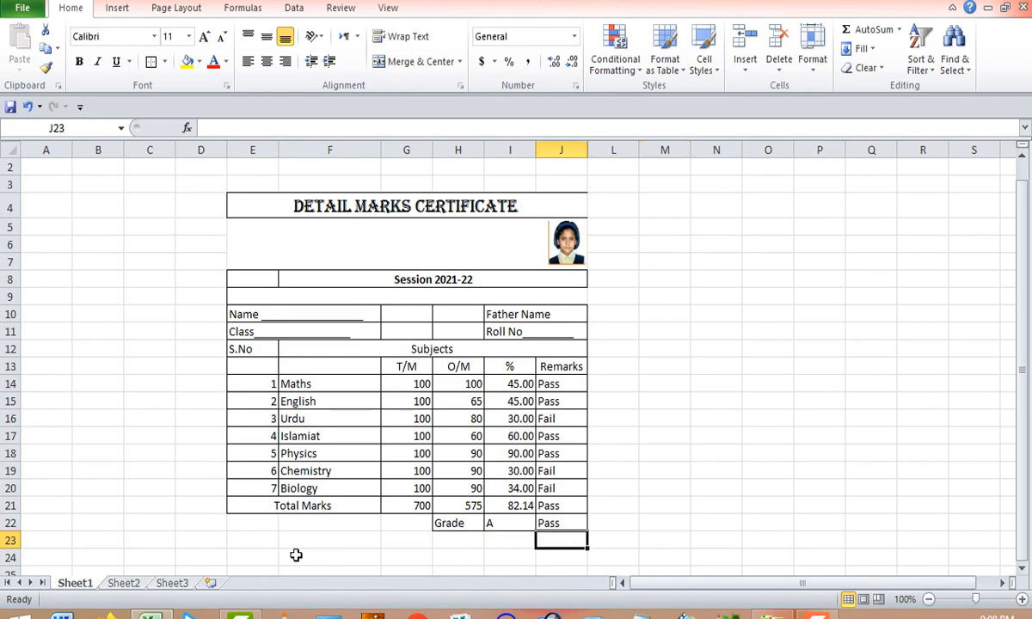
pyautogui.click(406, 558)
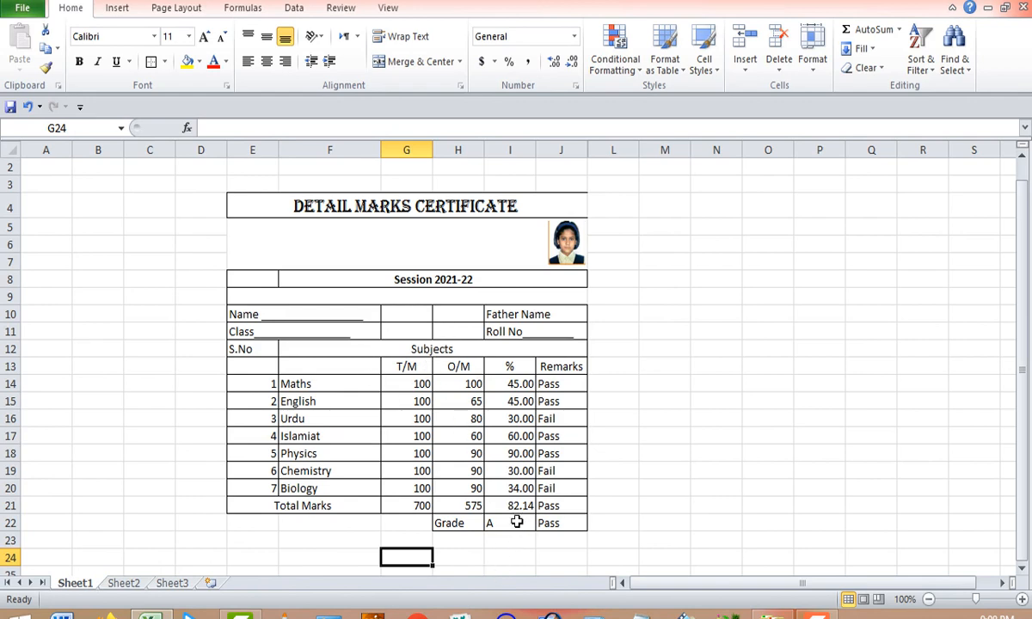
# Inspect the nested IF formulas in the Grade column of the results table on Sheet2.
pyautogui.click(121, 585)
pyautogui.click(332, 470)
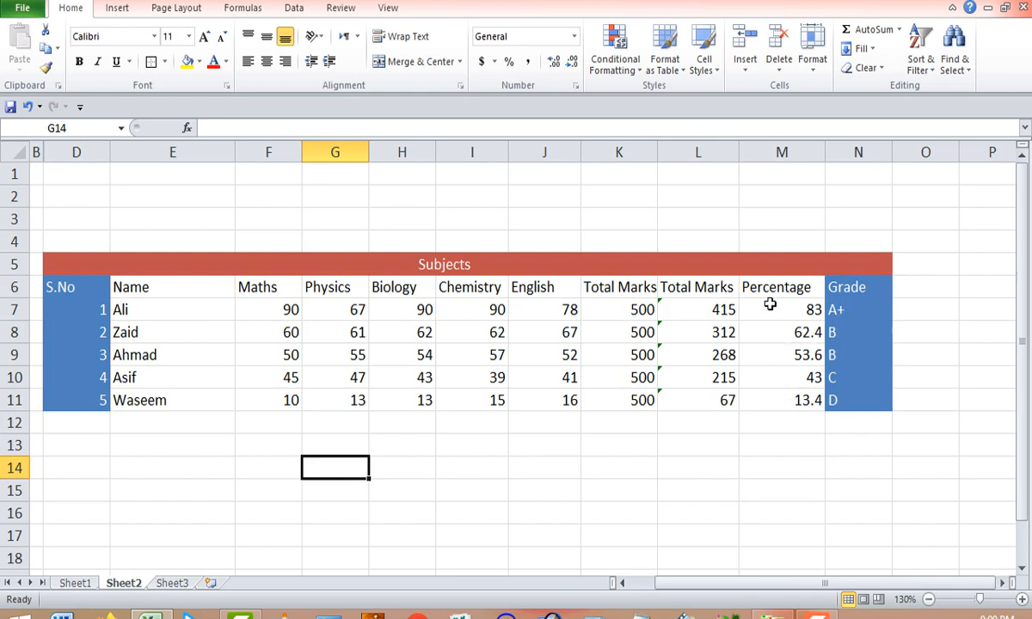
pyautogui.click(844, 314)
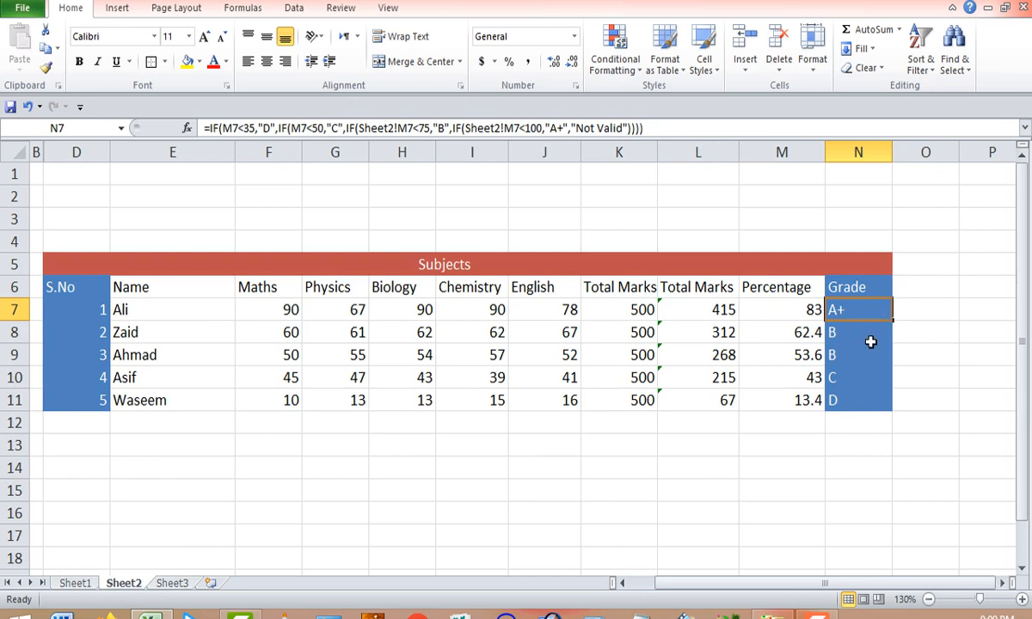
pyautogui.click(855, 336)
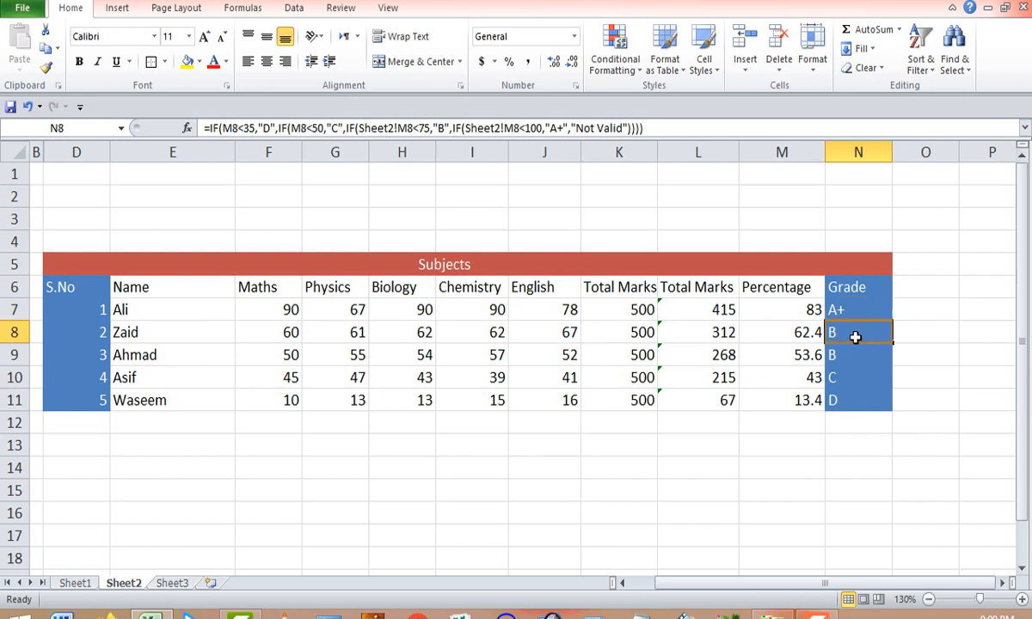
pyautogui.click(847, 354)
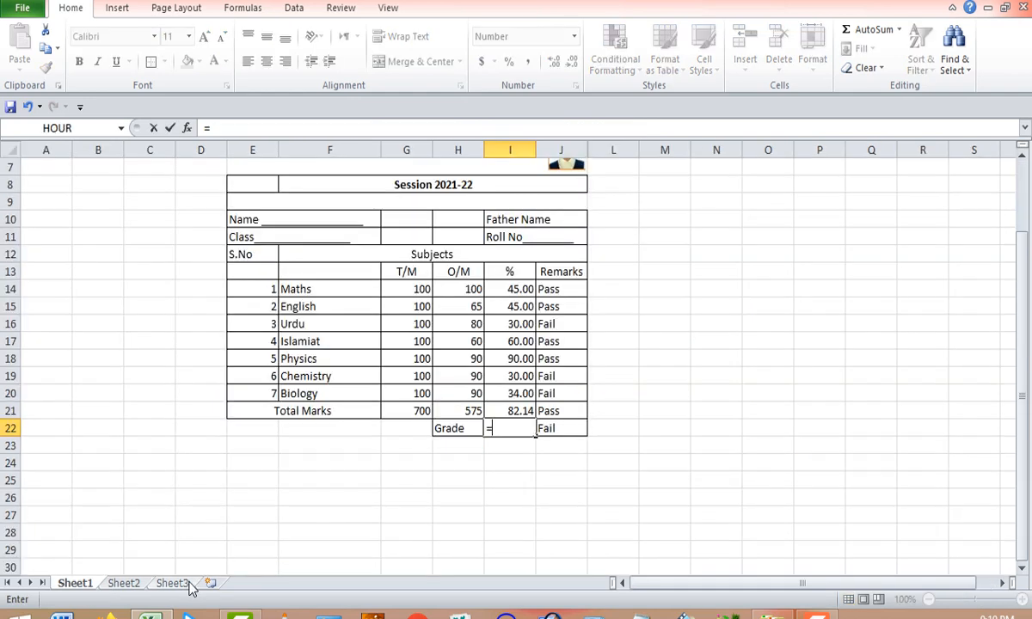
# Review the percentage criteria for grades D, C, B and A on Sheet3.
pyautogui.click(189, 584)
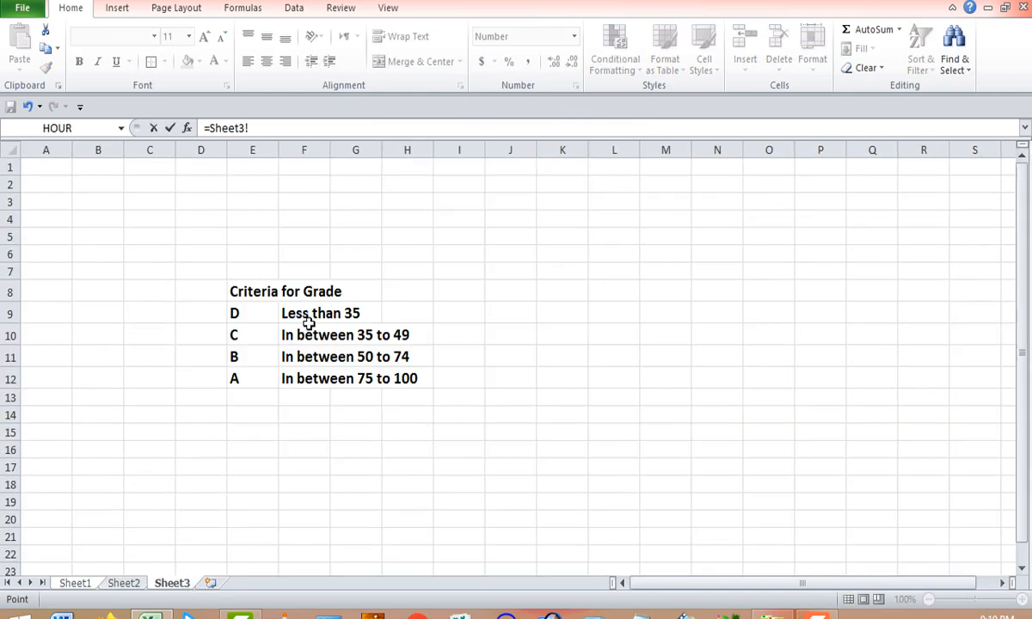
pyautogui.click(370, 316)
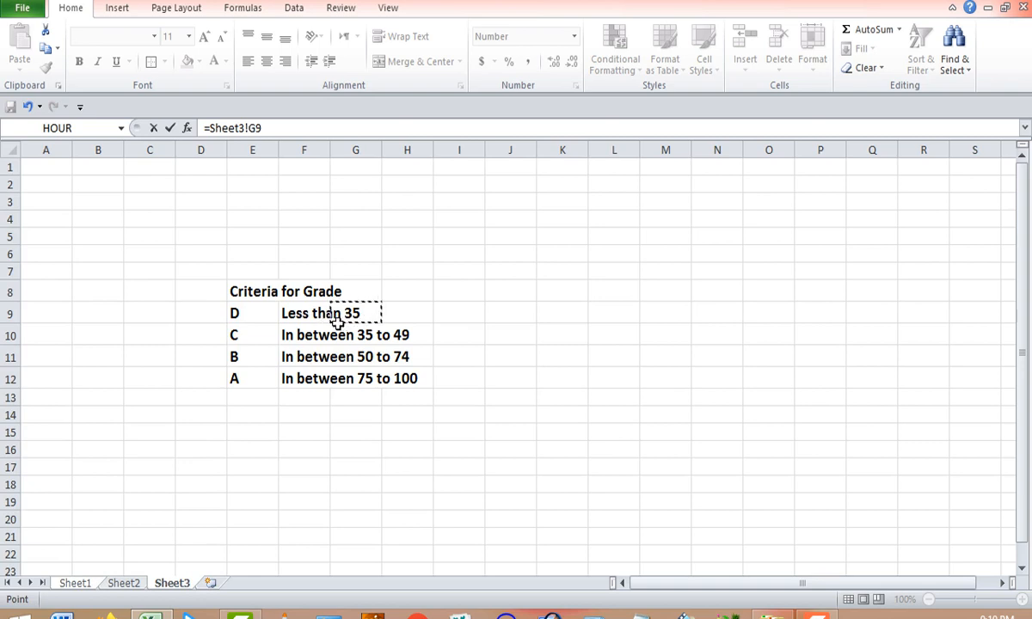
pyautogui.click(248, 317)
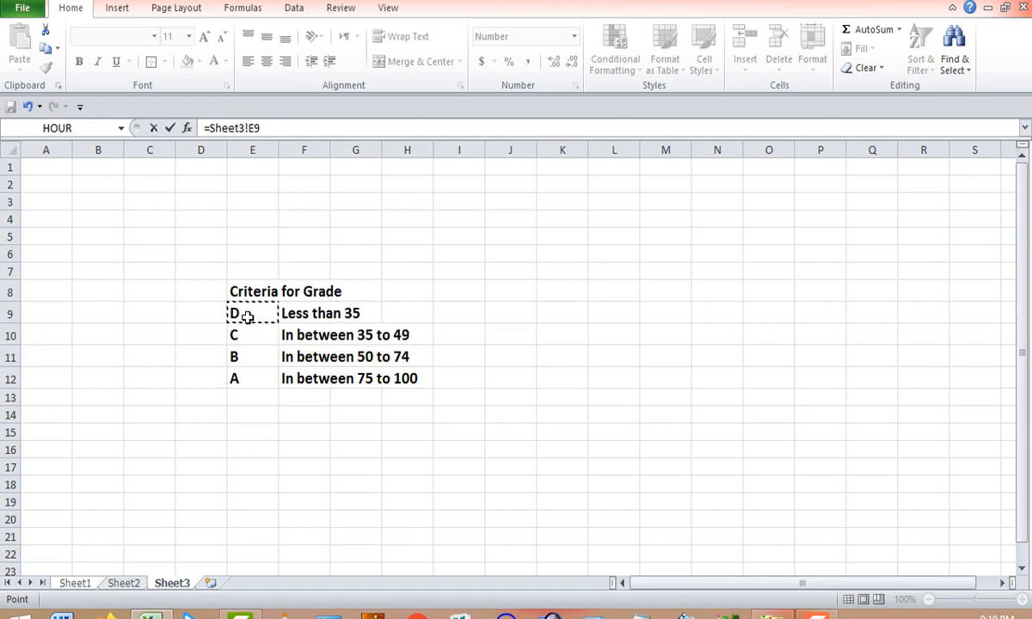
pyautogui.click(314, 336)
pyautogui.click(269, 332)
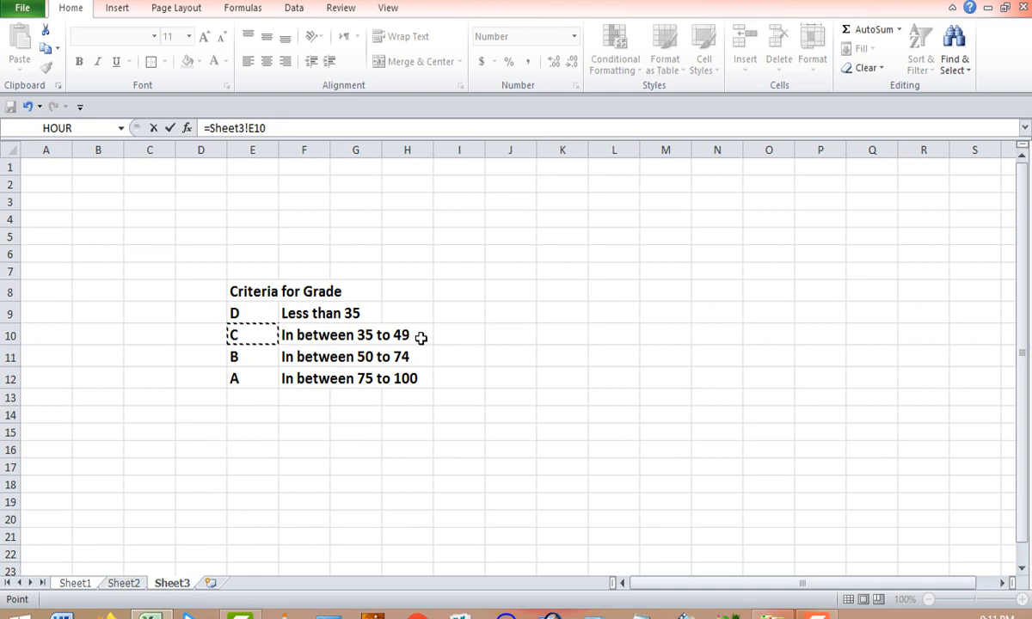
pyautogui.click(256, 360)
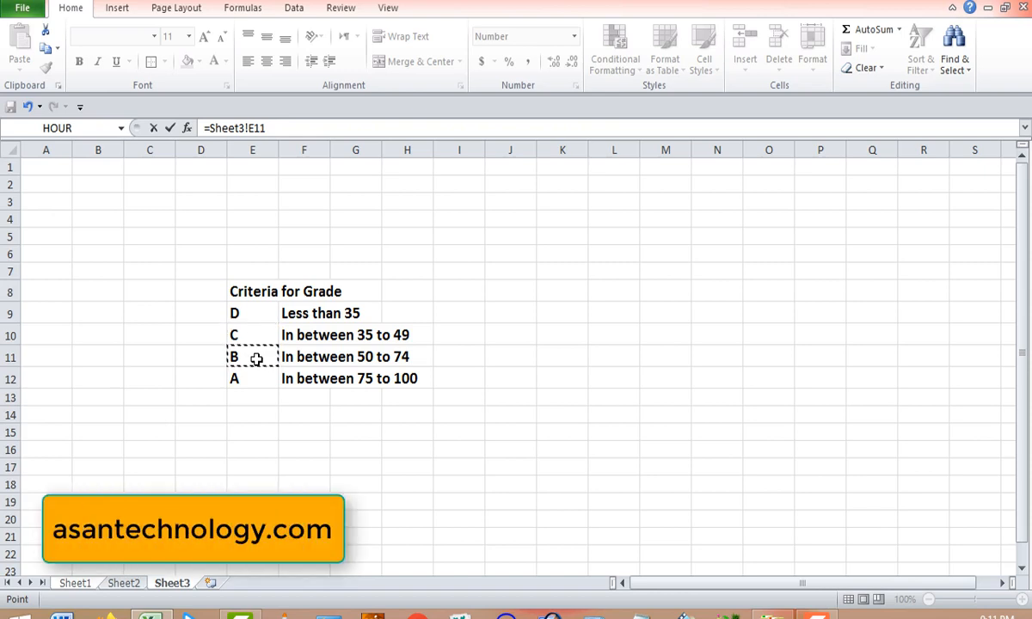
pyautogui.click(415, 363)
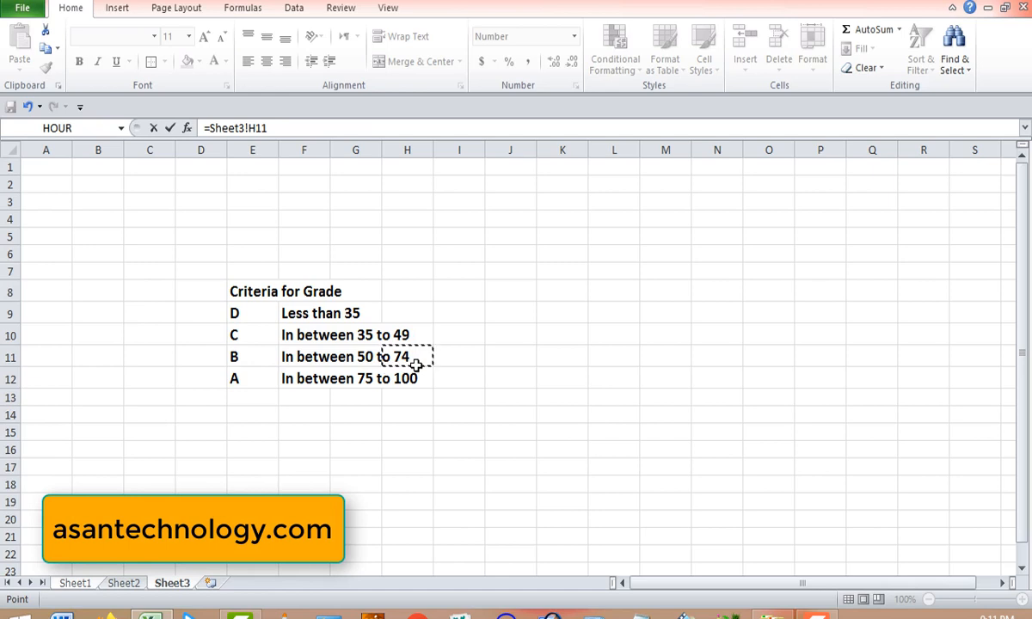
pyautogui.click(263, 382)
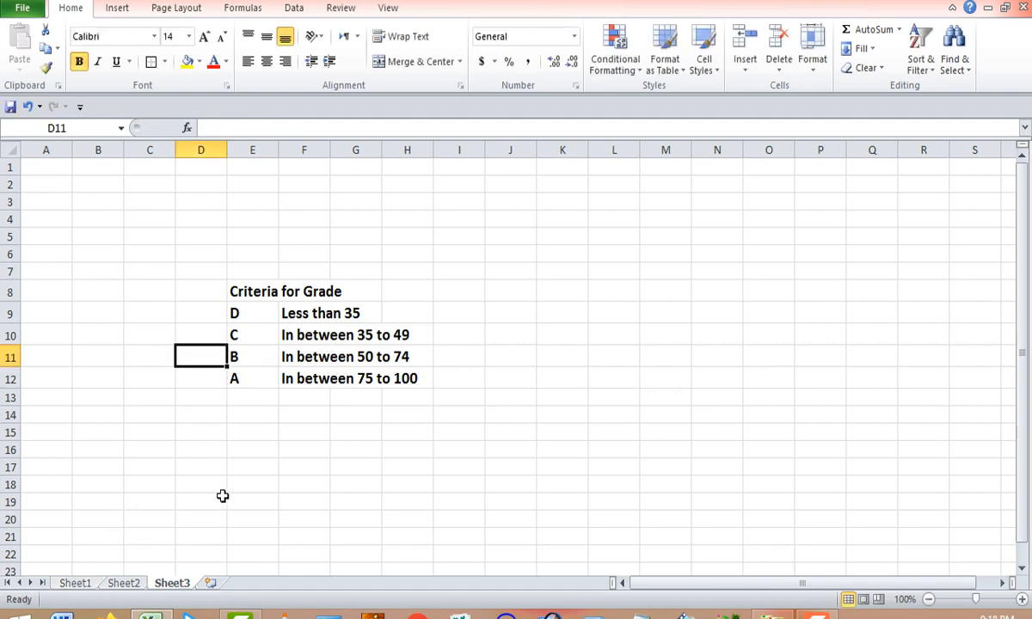
# Begin the grade formula in cell I22 of Sheet1 with =if(I21<35"D", referencing the overall percentage.
pyautogui.click(60, 584)
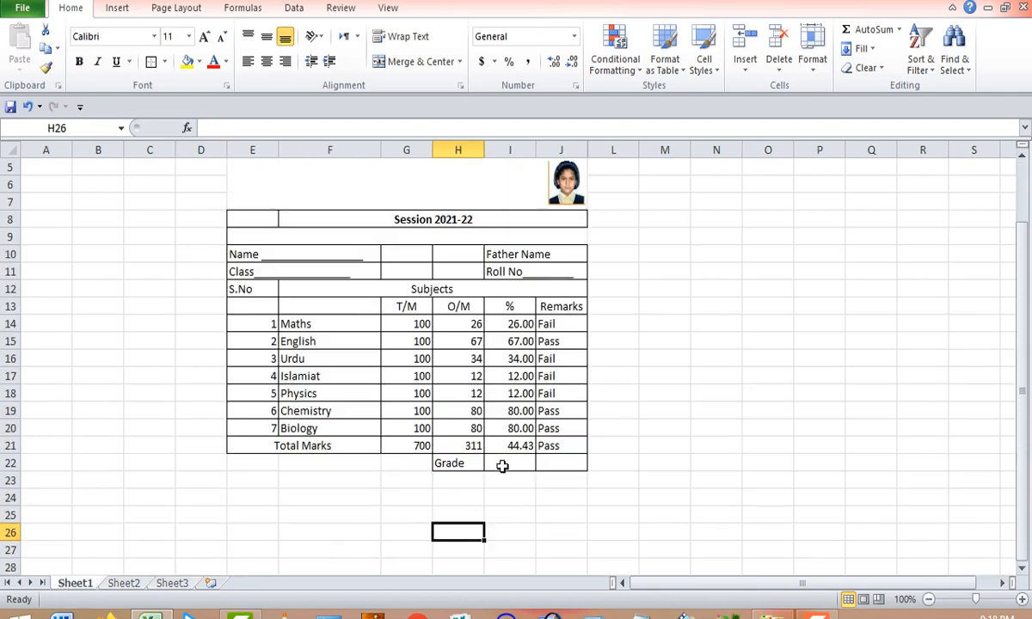
pyautogui.click(504, 465)
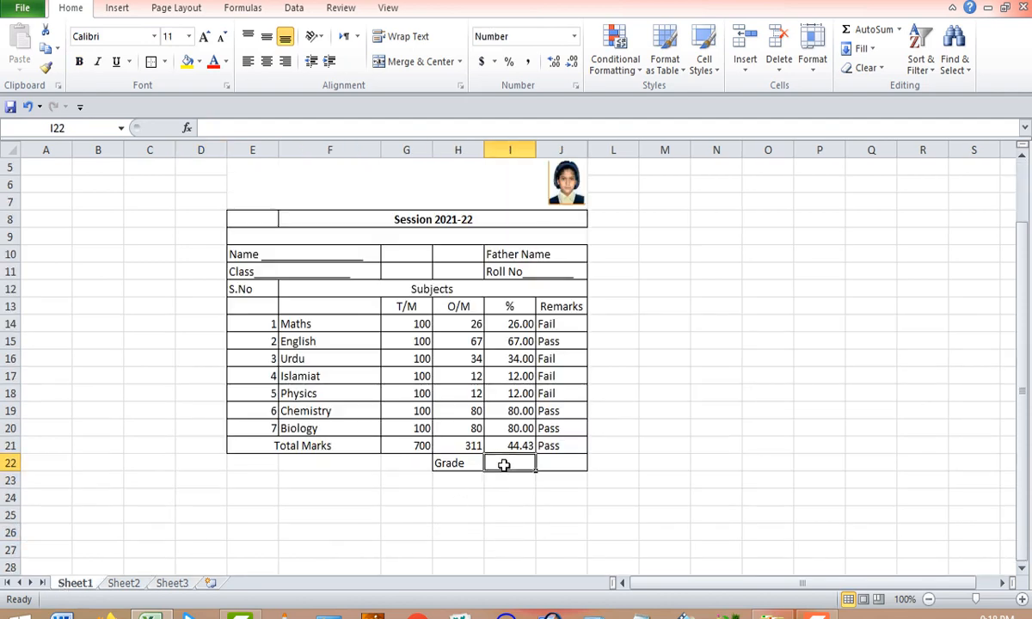
pyautogui.write('=')
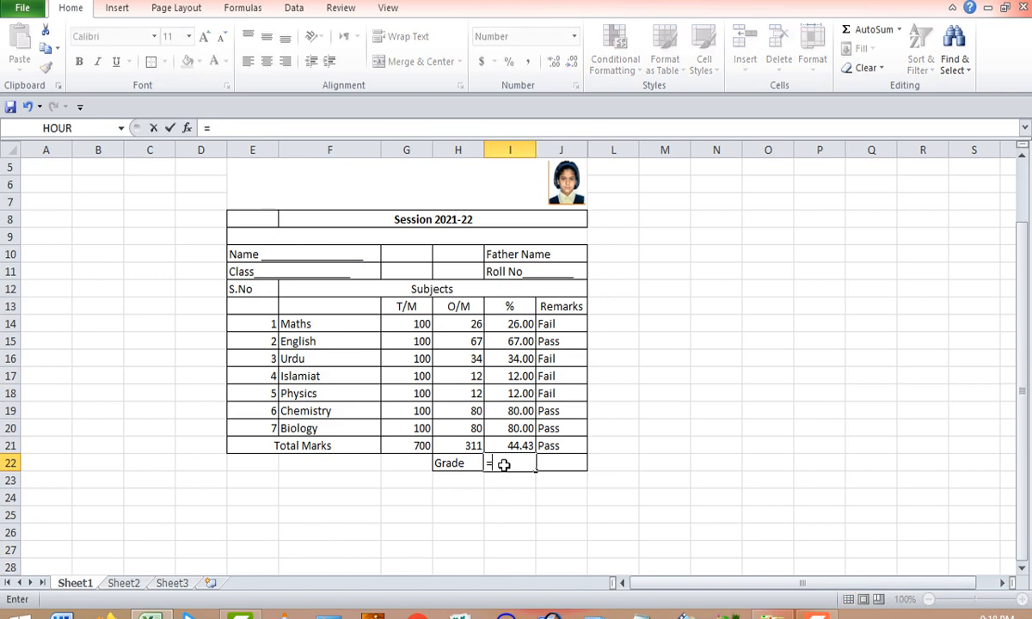
pyautogui.write('if')
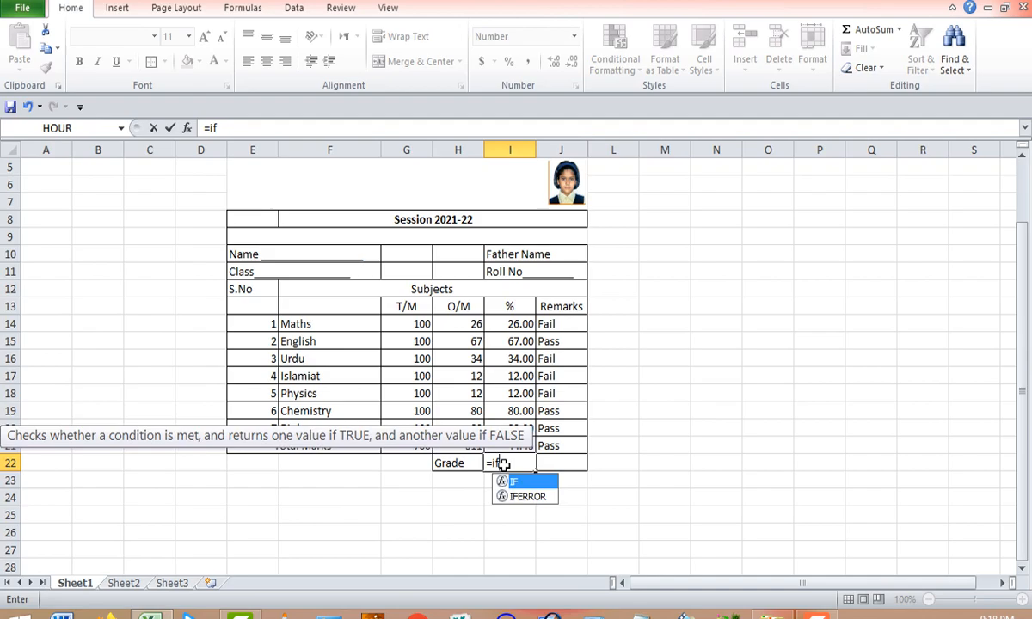
pyautogui.write('(')
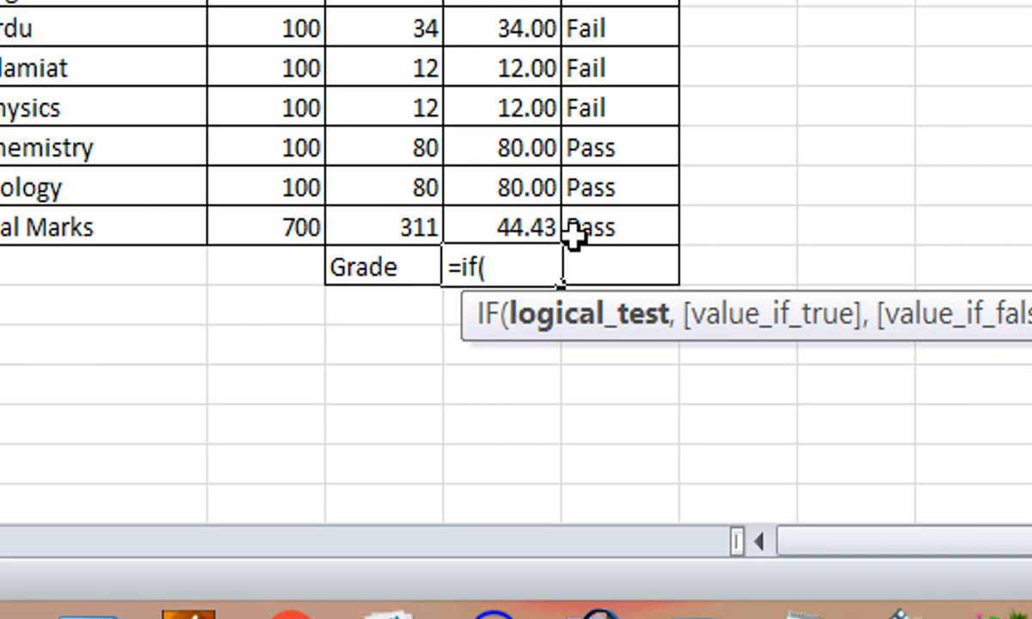
pyautogui.click(523, 225)
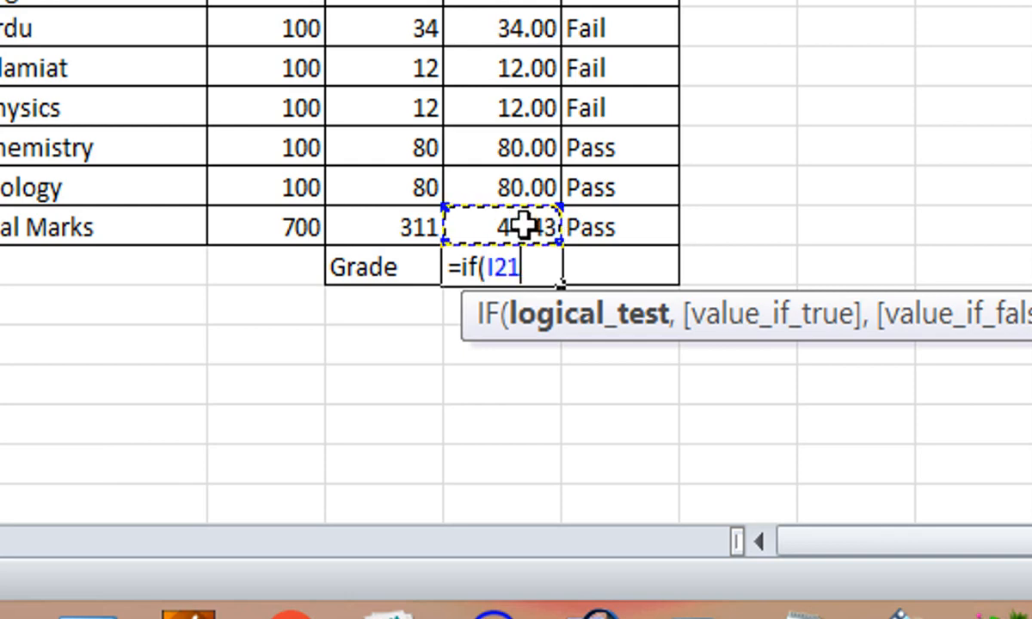
pyautogui.write('<')
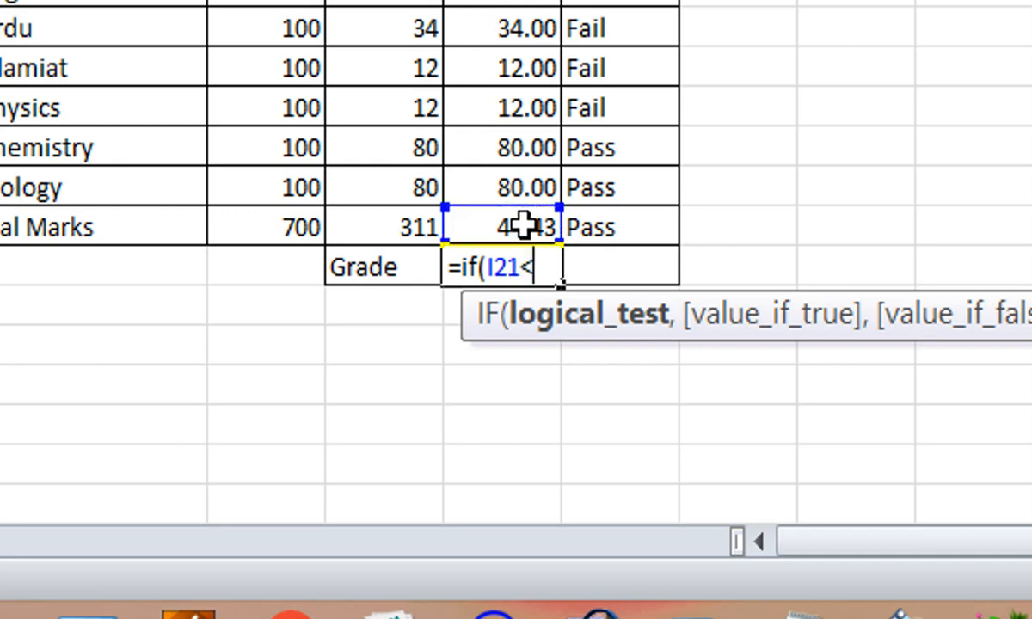
pyautogui.write('35"')
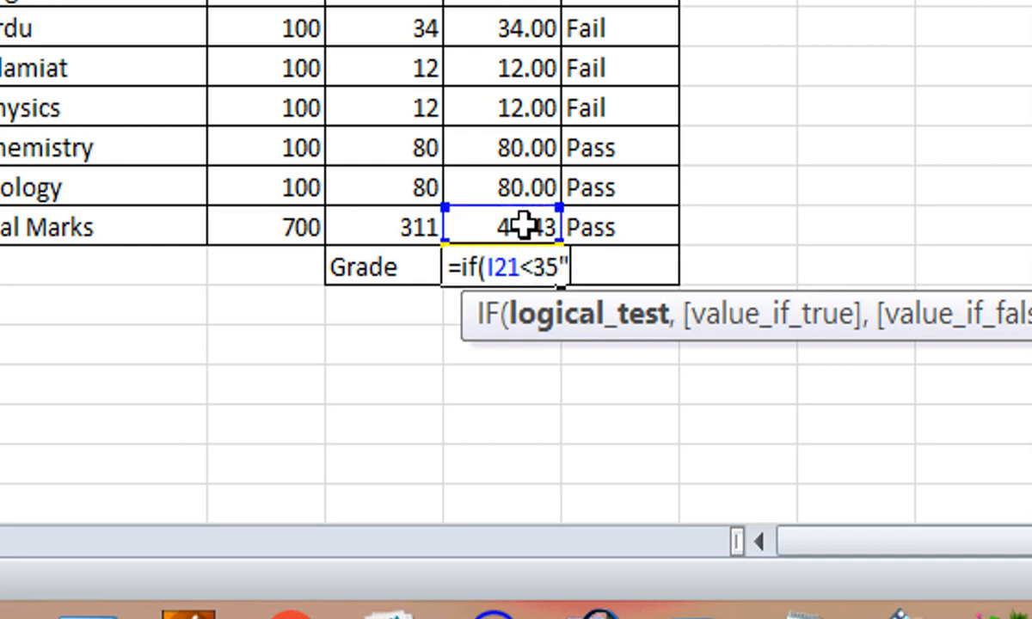
pyautogui.write('D",')
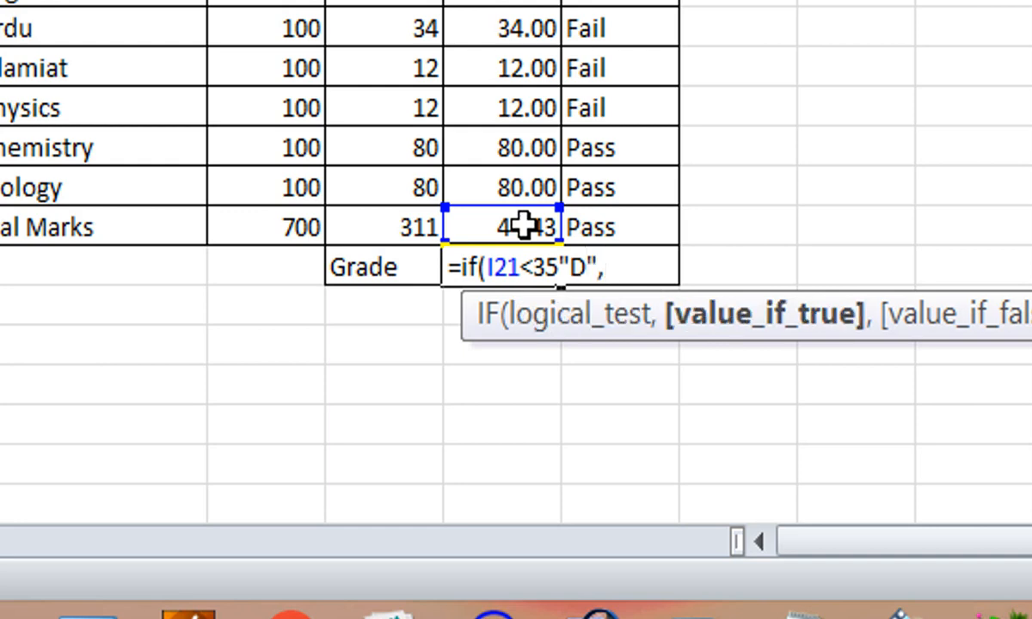
# Continue the grade formula with a second nested condition, if(I21<50,"C",.
pyautogui.write('if(')
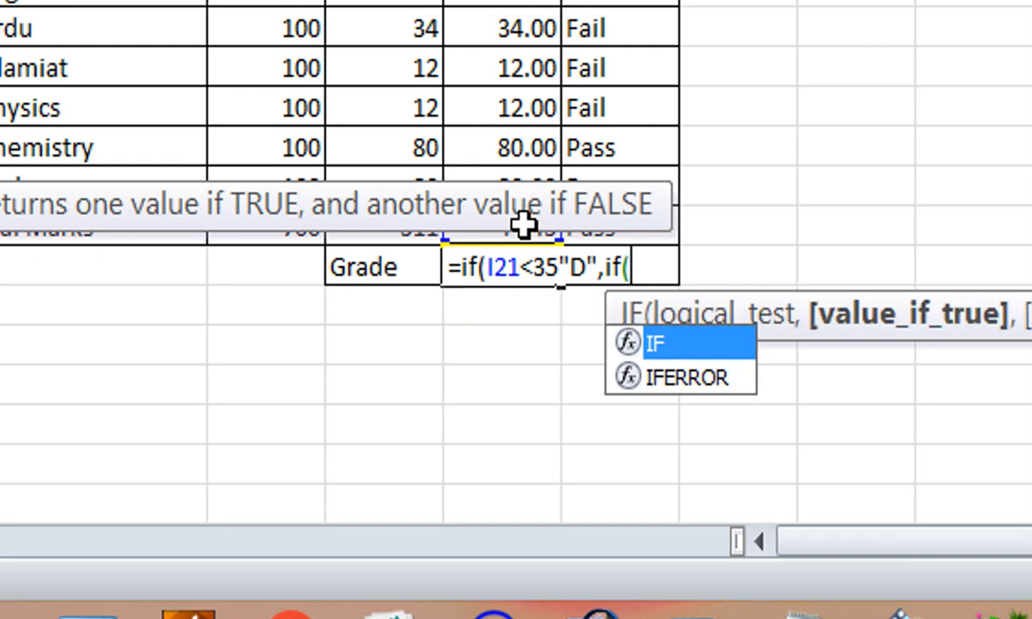
pyautogui.click(524, 225)
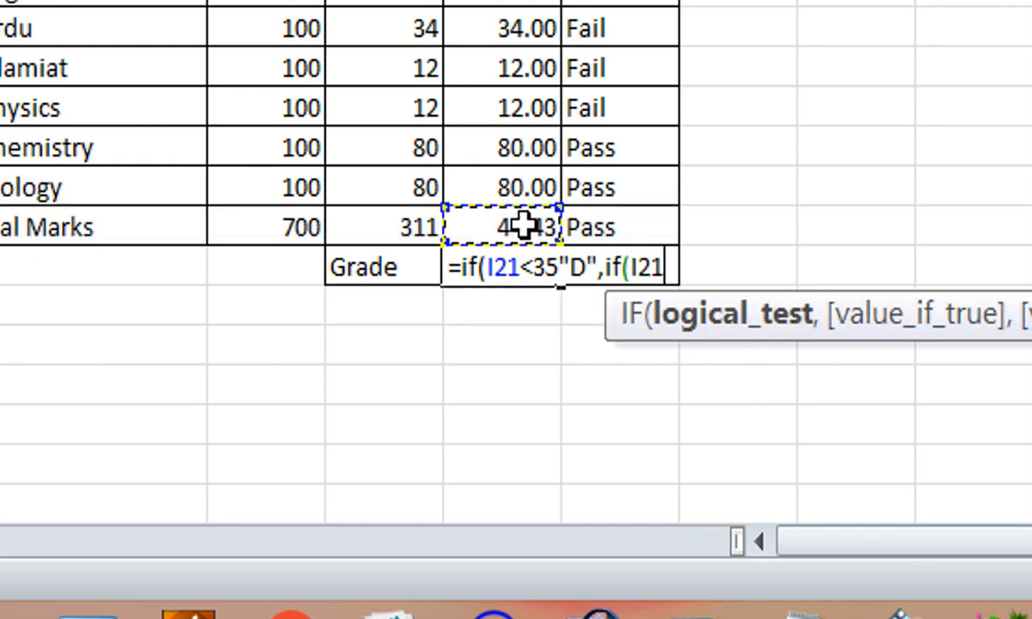
pyautogui.write('<')
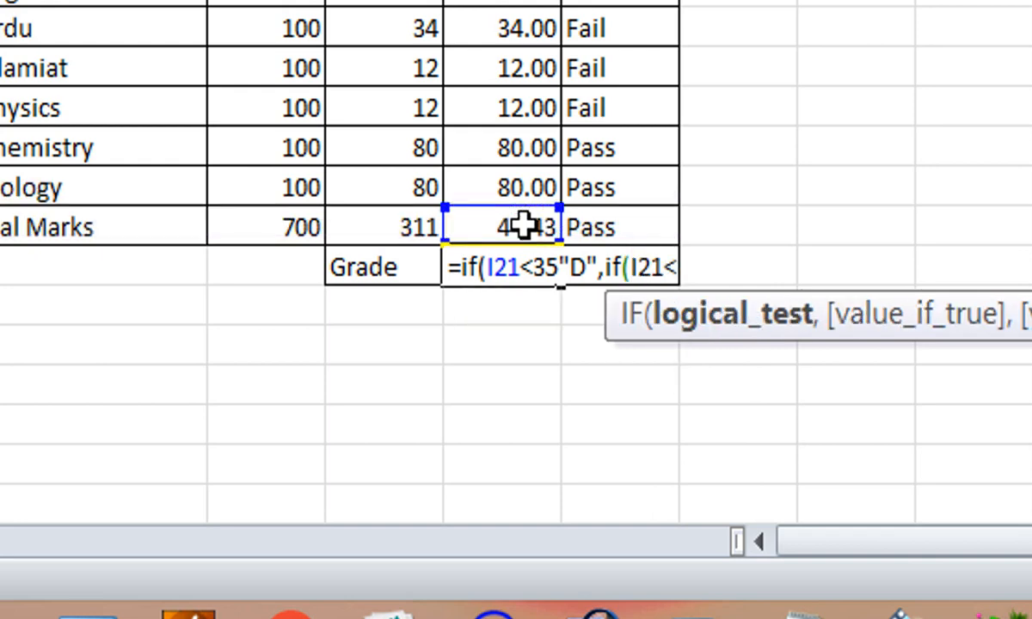
pyautogui.write('50')
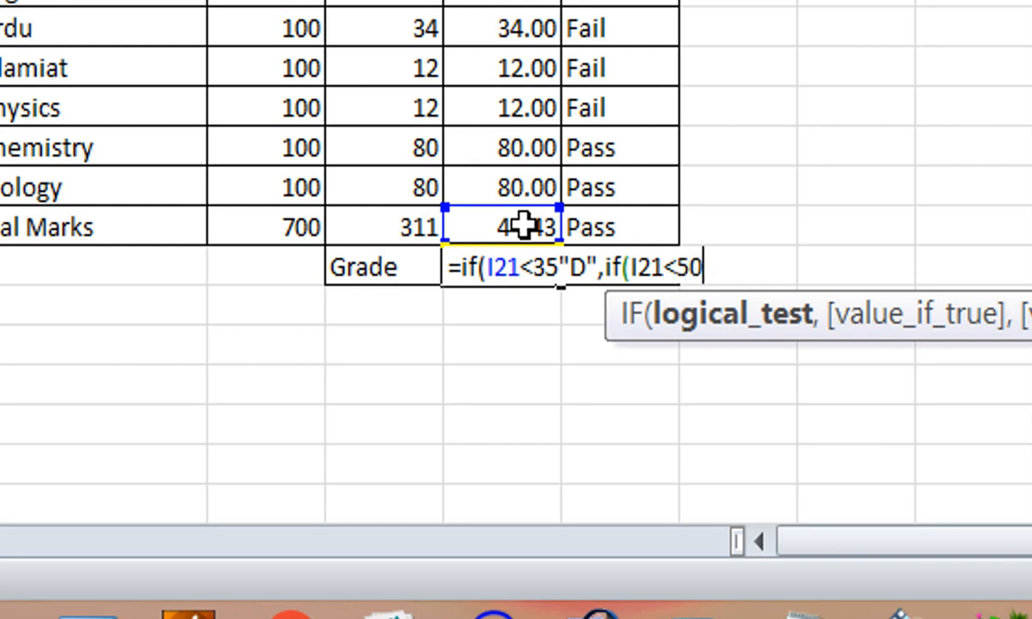
pyautogui.write(',"')
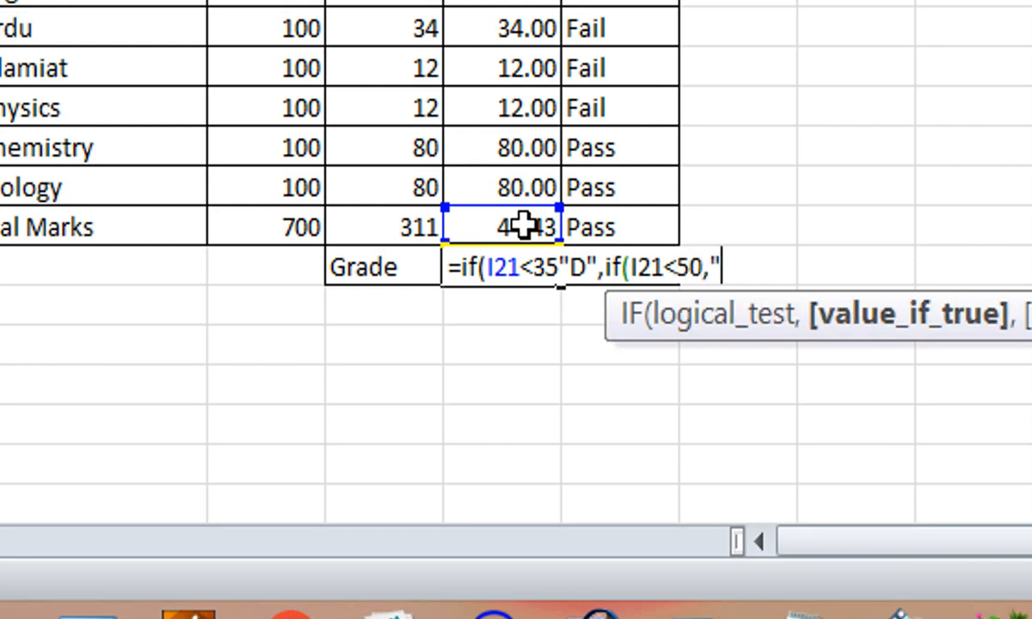
pyautogui.write('C",')
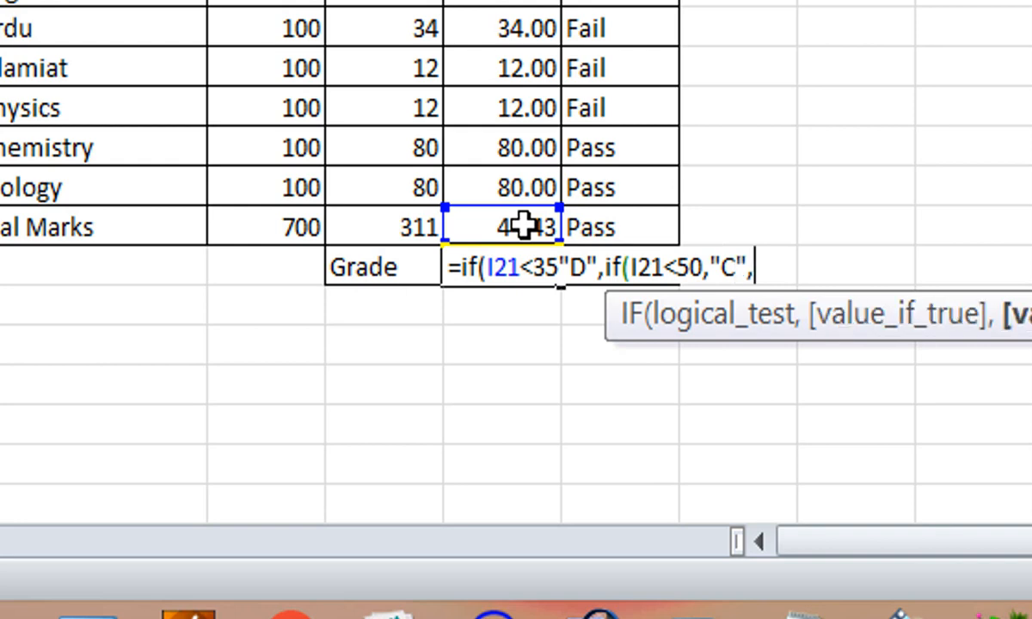
# Append a third nested condition to the grade formula, if(I21<75,"B",.
pyautogui.write('if')
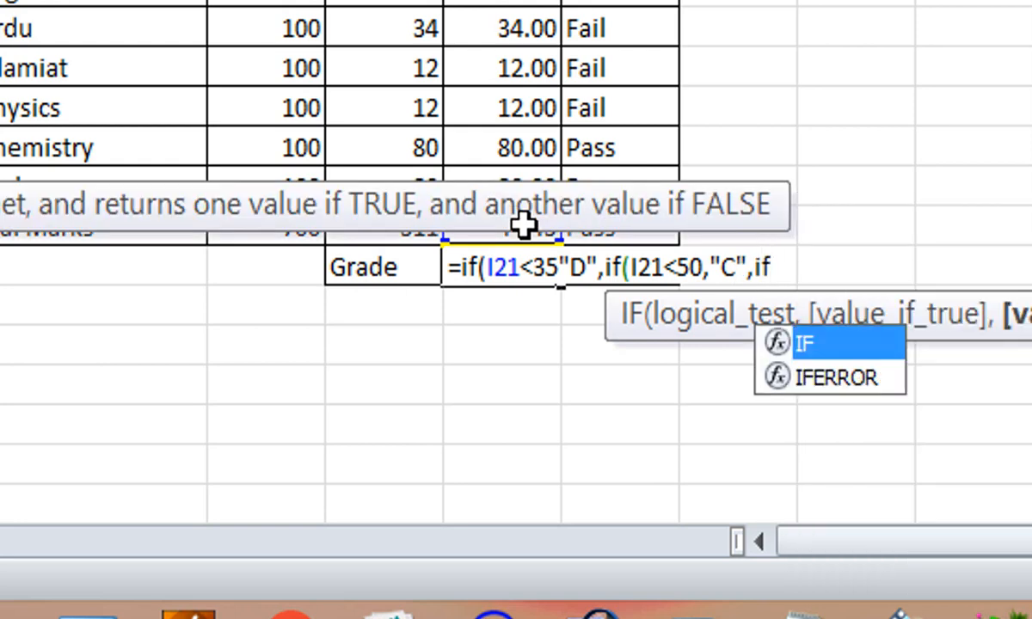
pyautogui.write('(')
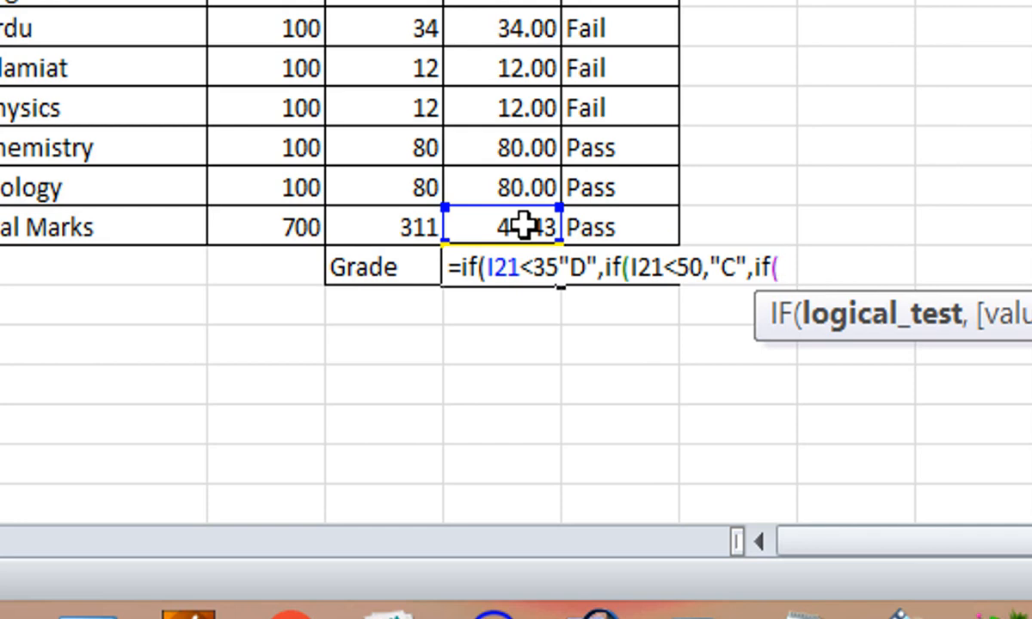
pyautogui.click(525, 226)
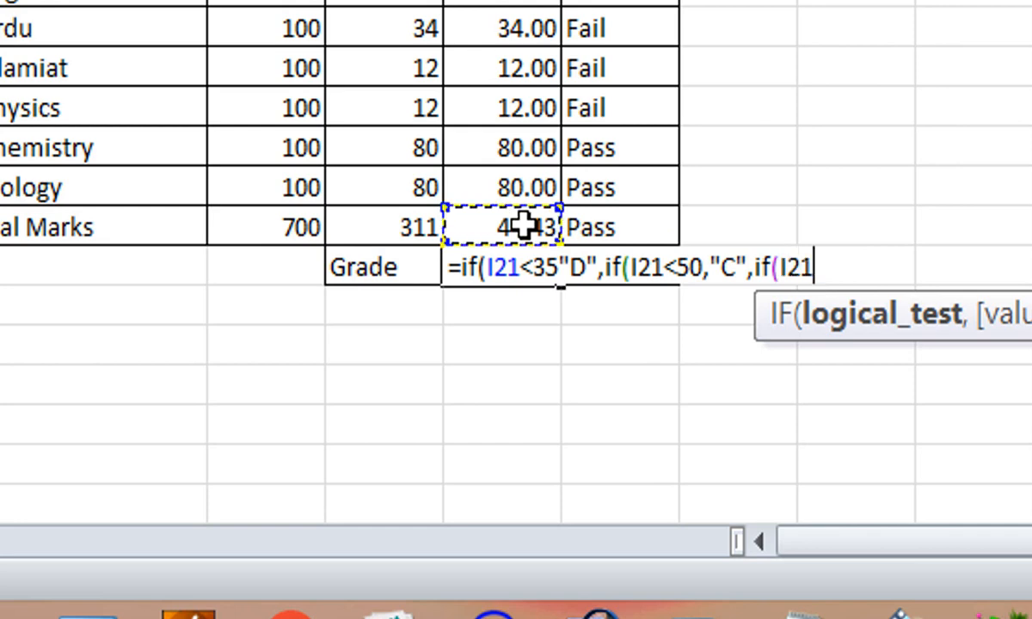
pyautogui.write('<')
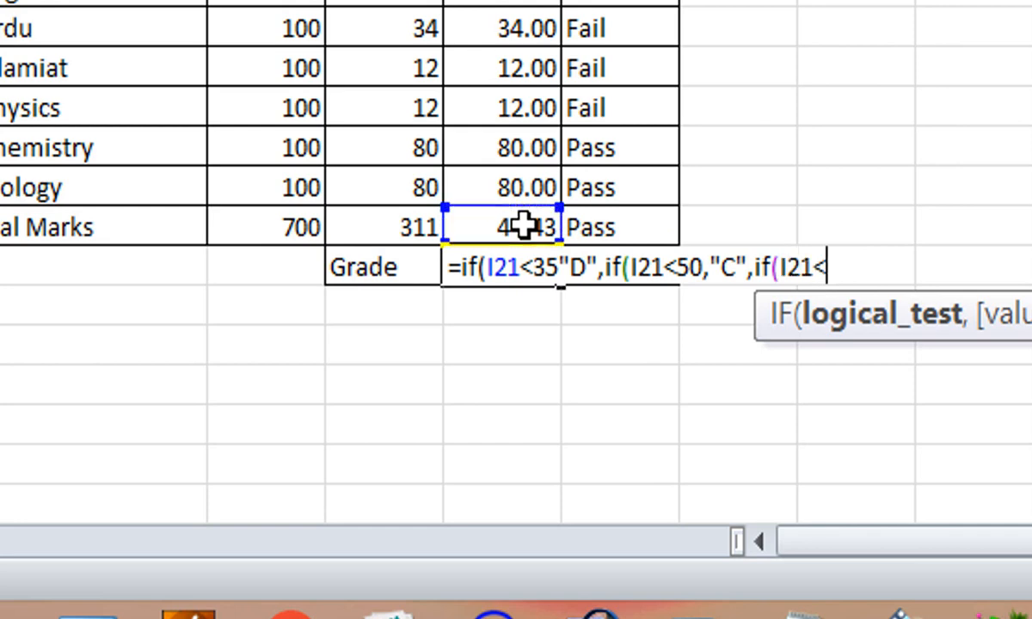
pyautogui.write('75,"')
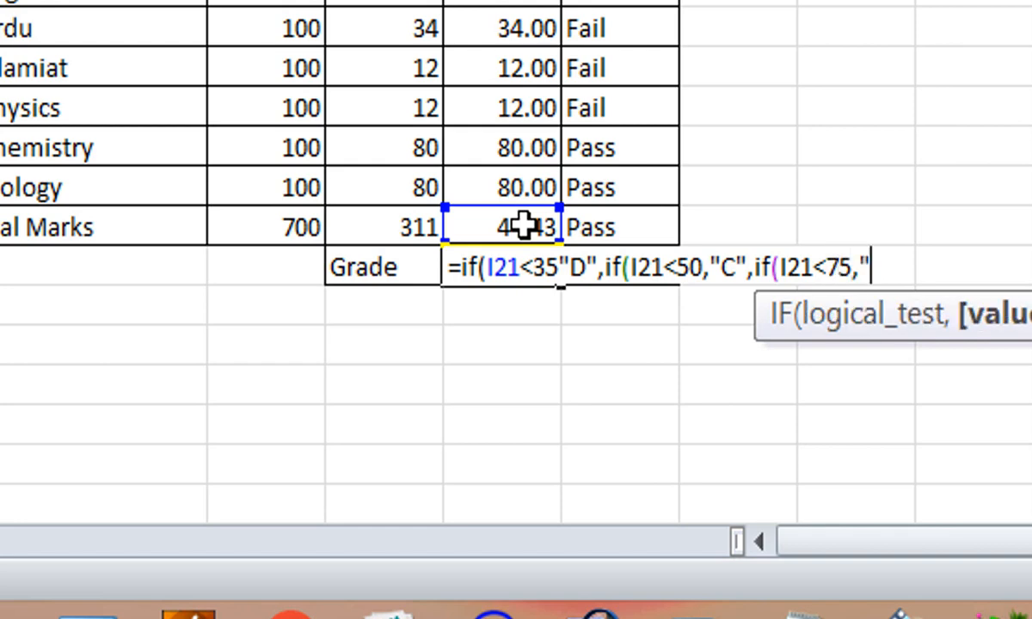
pyautogui.write('B",')
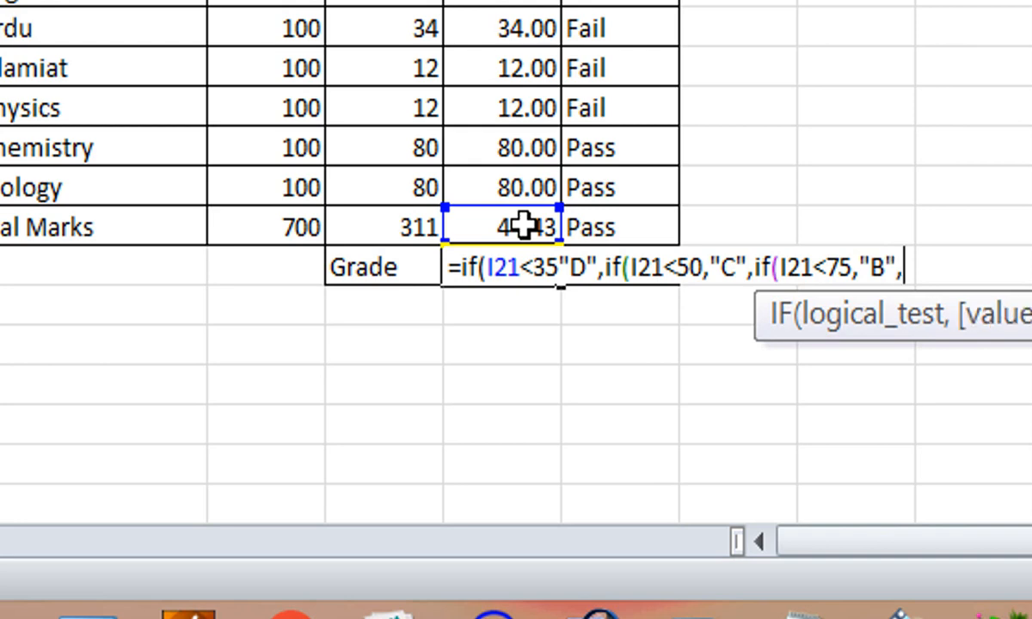
# Append a fourth nested condition to the grade formula, if(I21<"100","A",.
pyautogui.write('if')
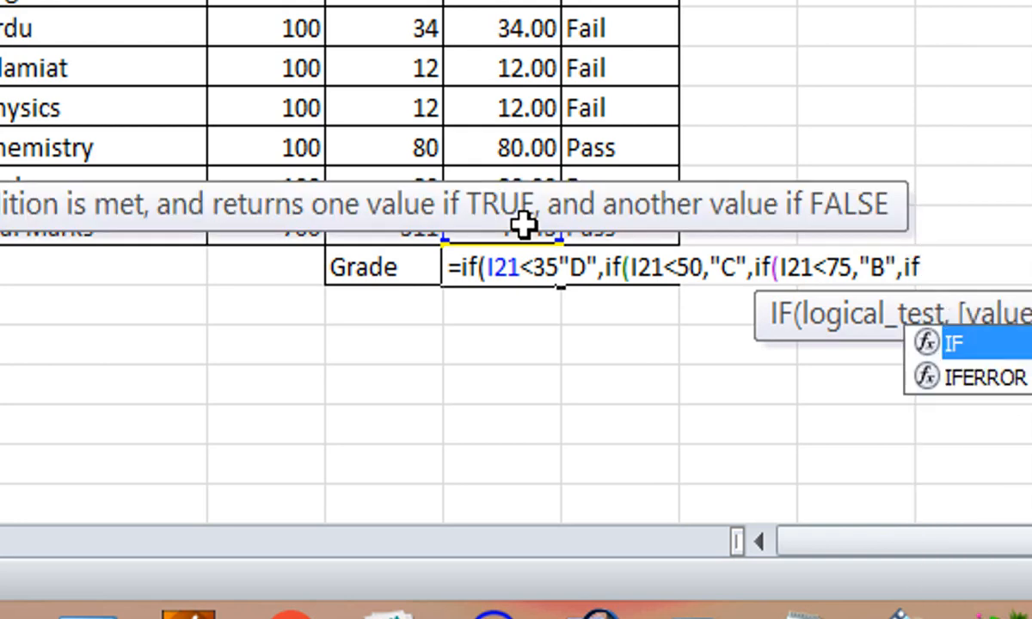
pyautogui.write('(')
pyautogui.click(525, 226)
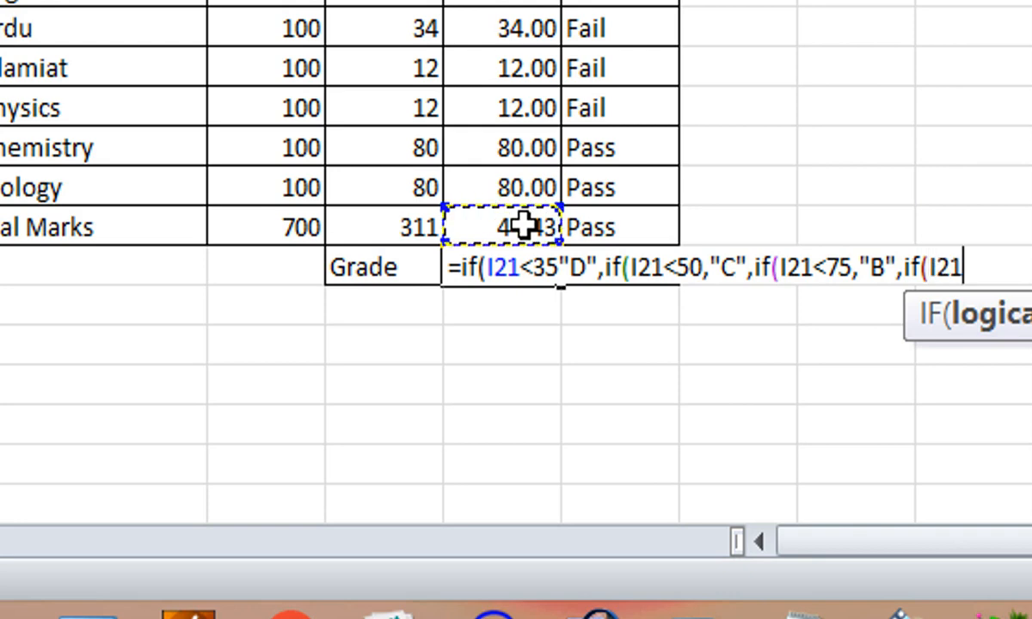
pyautogui.write('<"')
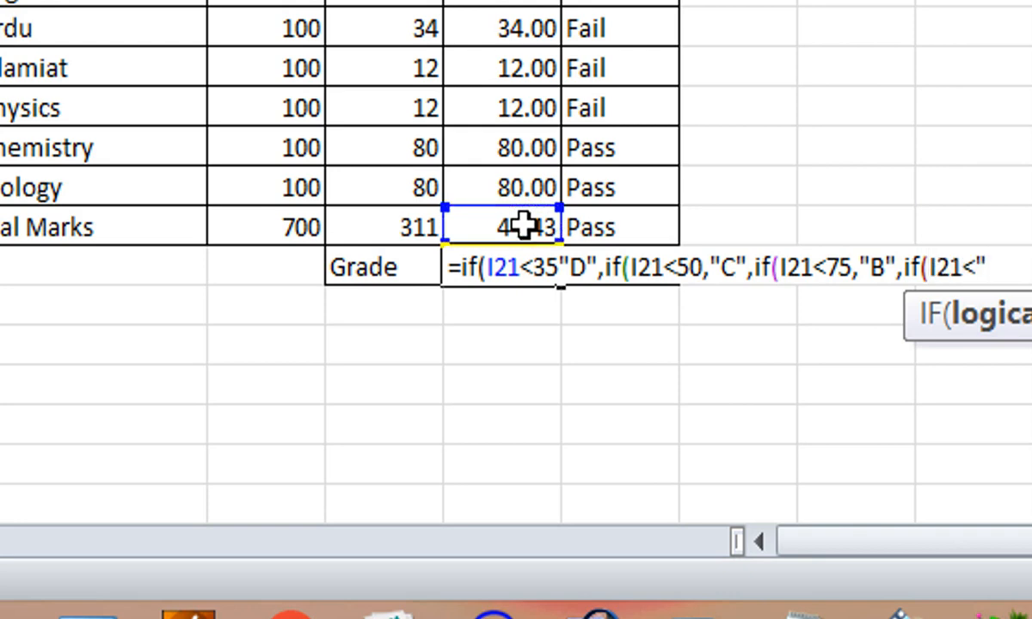
pyautogui.write('100')
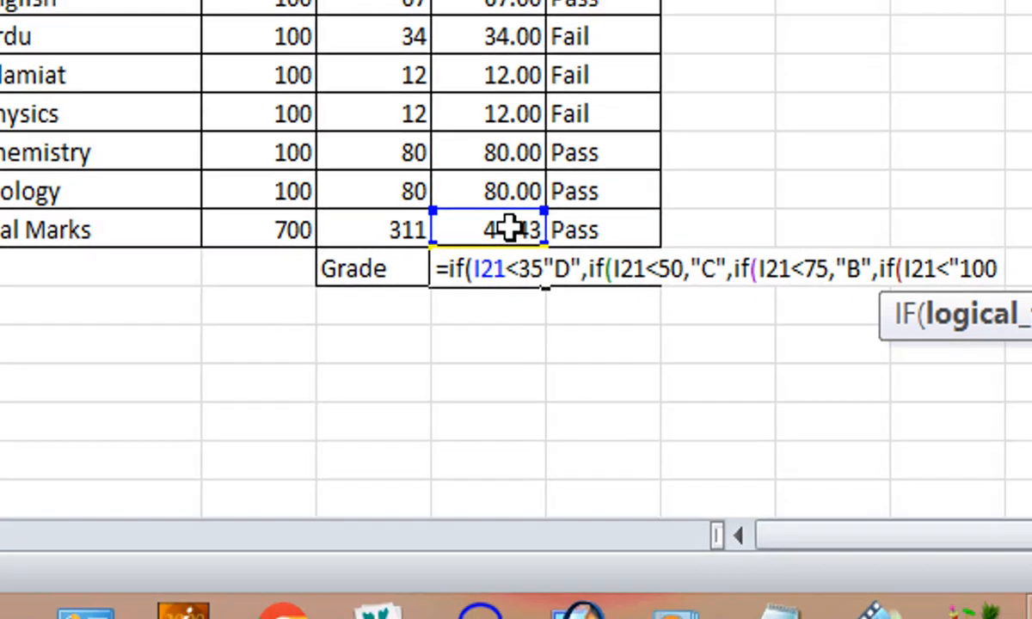
pyautogui.write('","A')
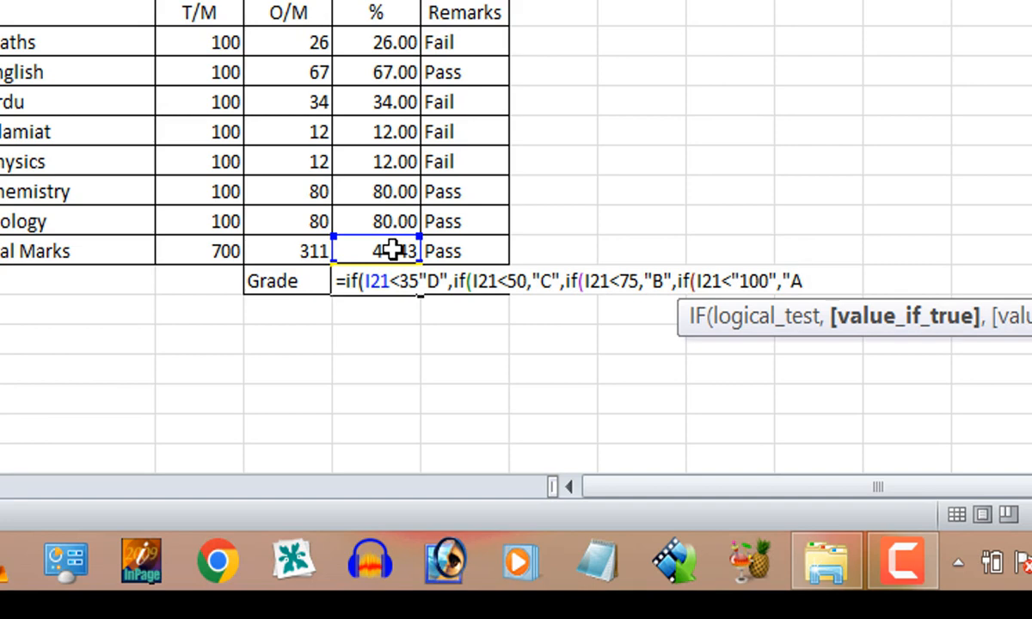
pyautogui.write('",')
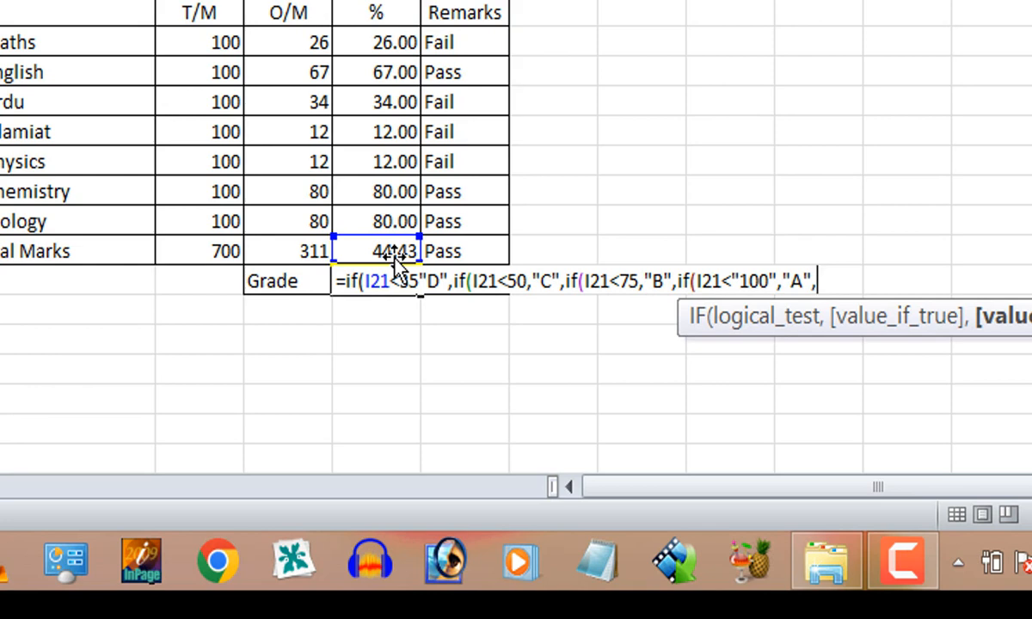
# Finish the grade formula with "Not-Valid" as the fallback value, close its four parentheses and enter it.
pyautogui.write('"Not')
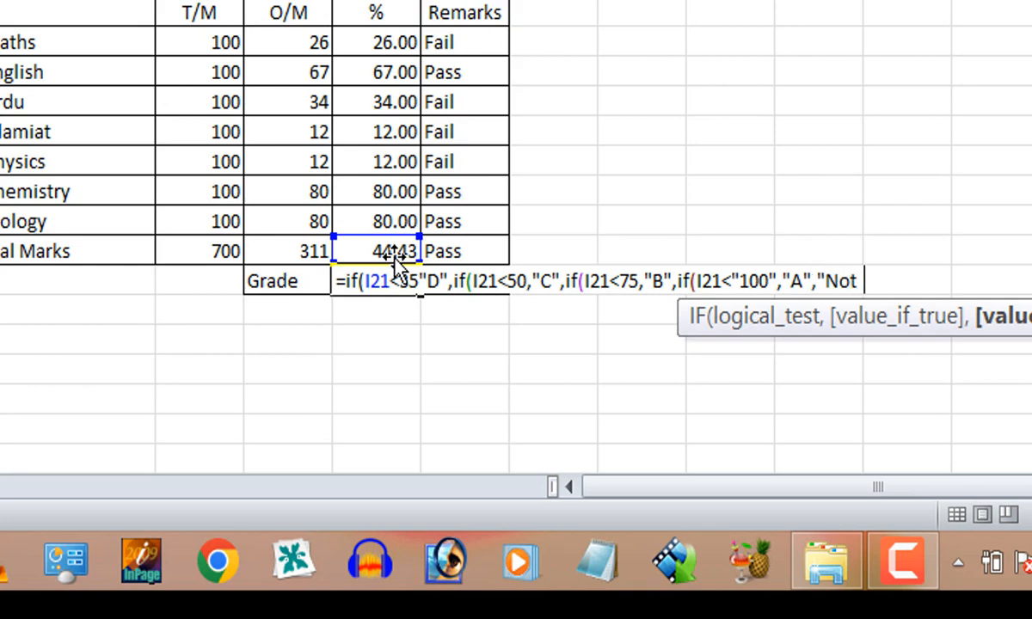
pyautogui.write('-Valid"')
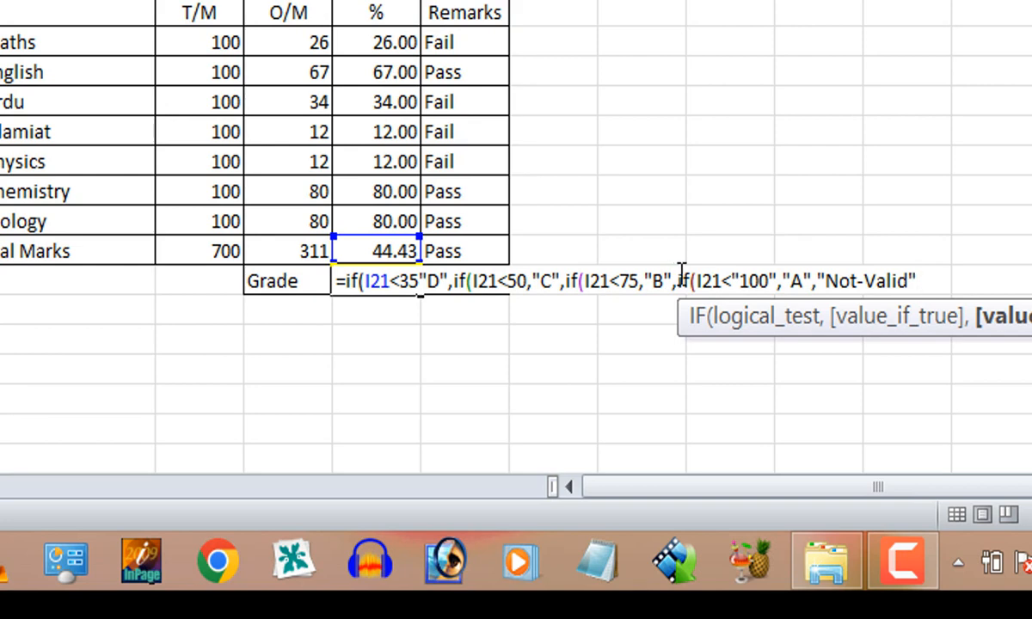
pyautogui.write('))))')
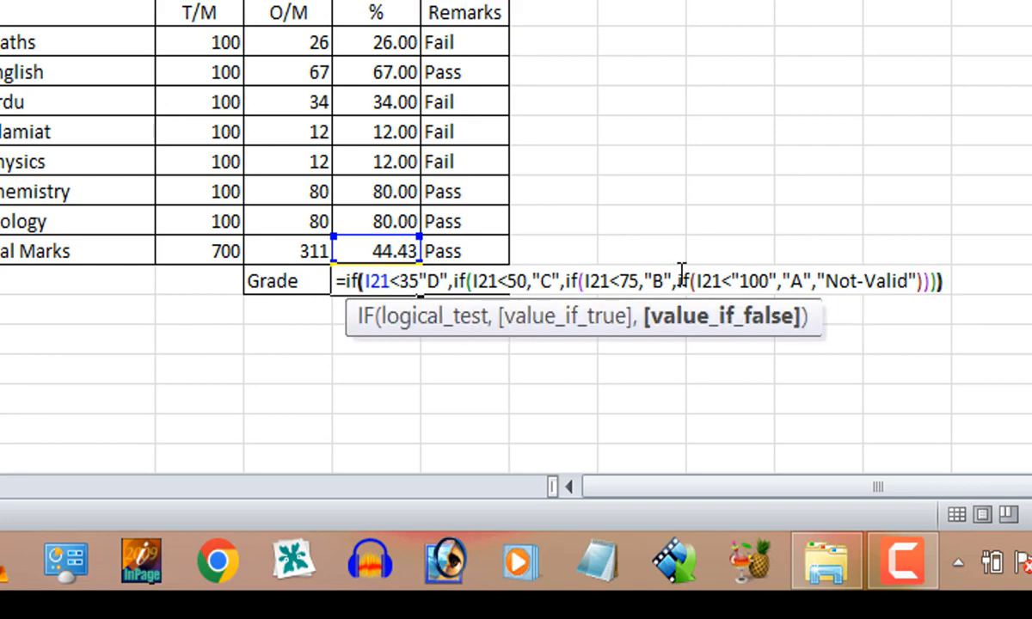
pyautogui.press('Return')
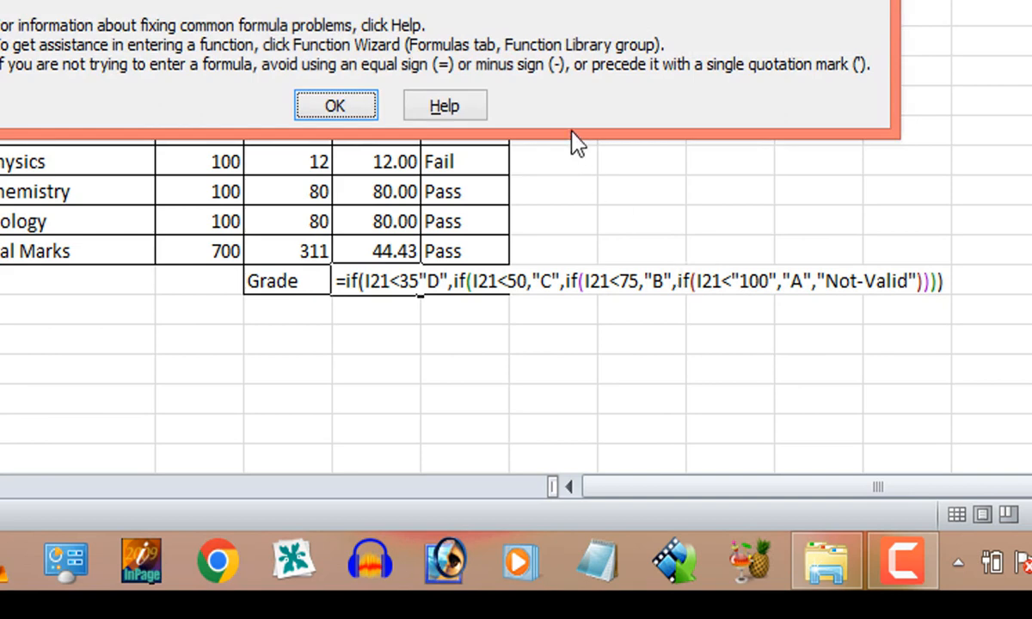
pyautogui.press('Return')
# Insert the missing comma between 35 and "D" in the grade formula, enter it, and reselect cell I22.
pyautogui.click(421, 281)
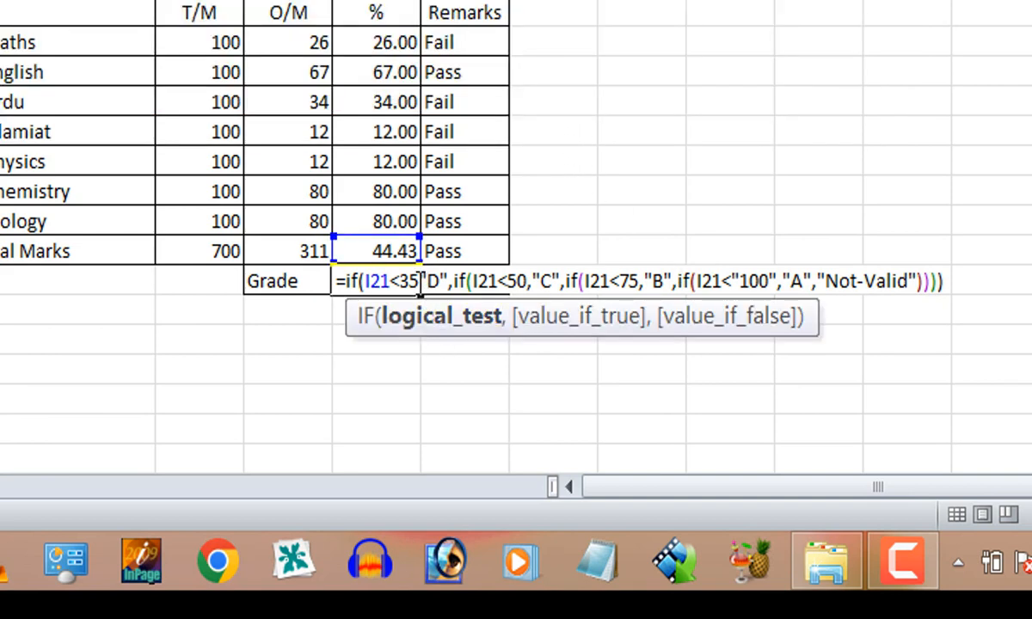
pyautogui.write(',')
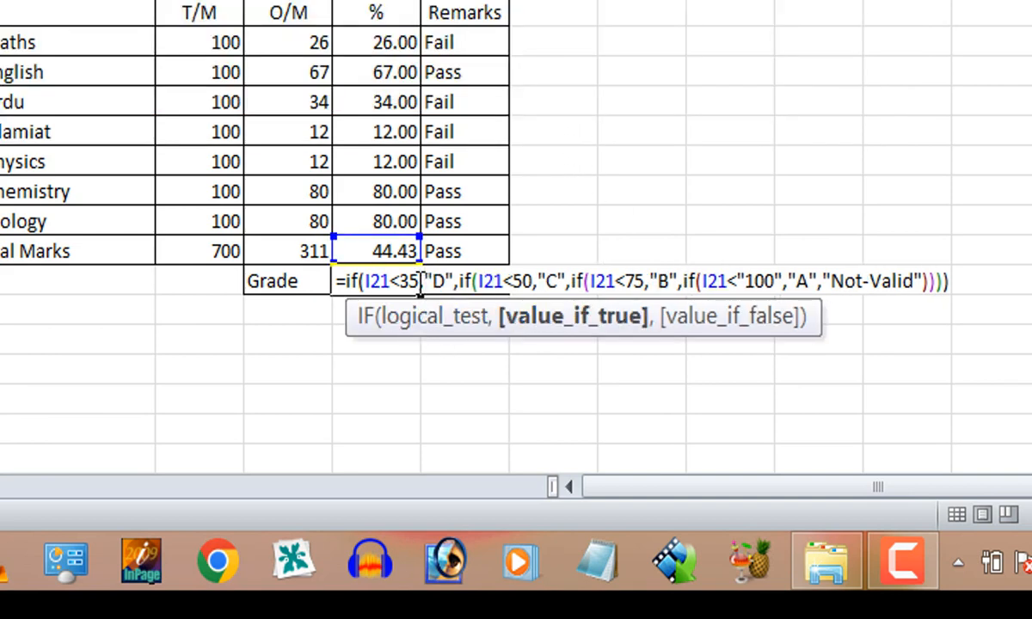
pyautogui.press('Return')
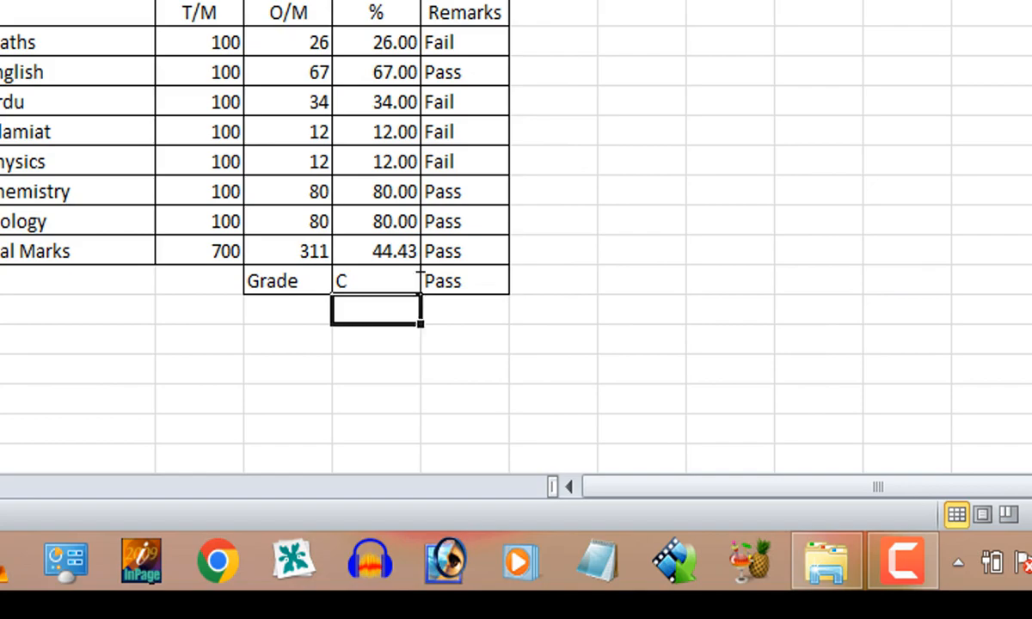
pyautogui.click(394, 371)
pyautogui.press('Up')
pyautogui.press('Up')
pyautogui.press('Up')
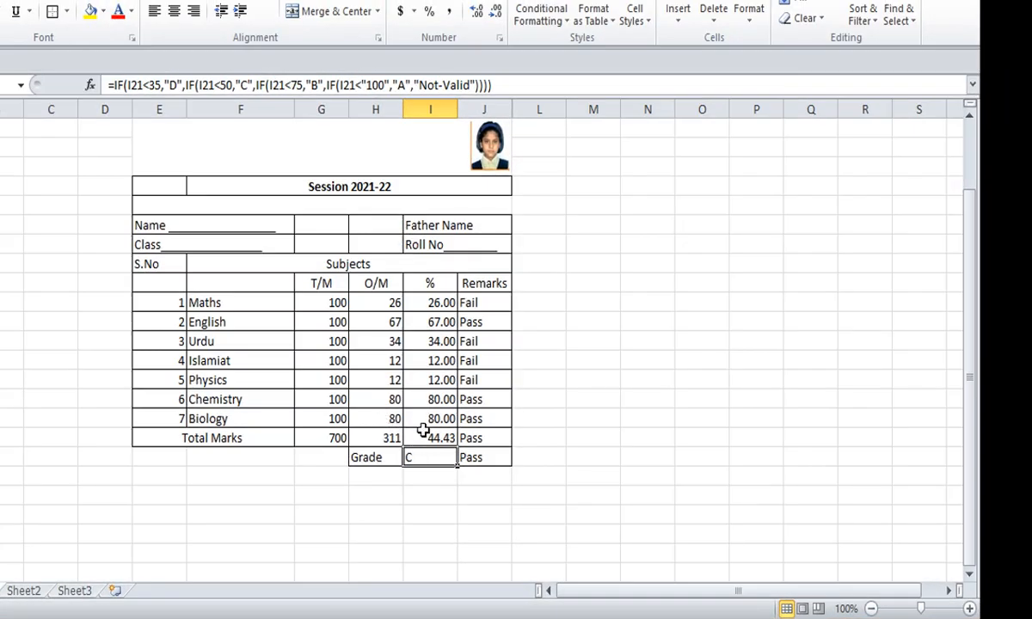
# Test the grade formula by setting the obtained marks of all seven subjects, Maths through Biology, to 95.
pyautogui.click(381, 306)
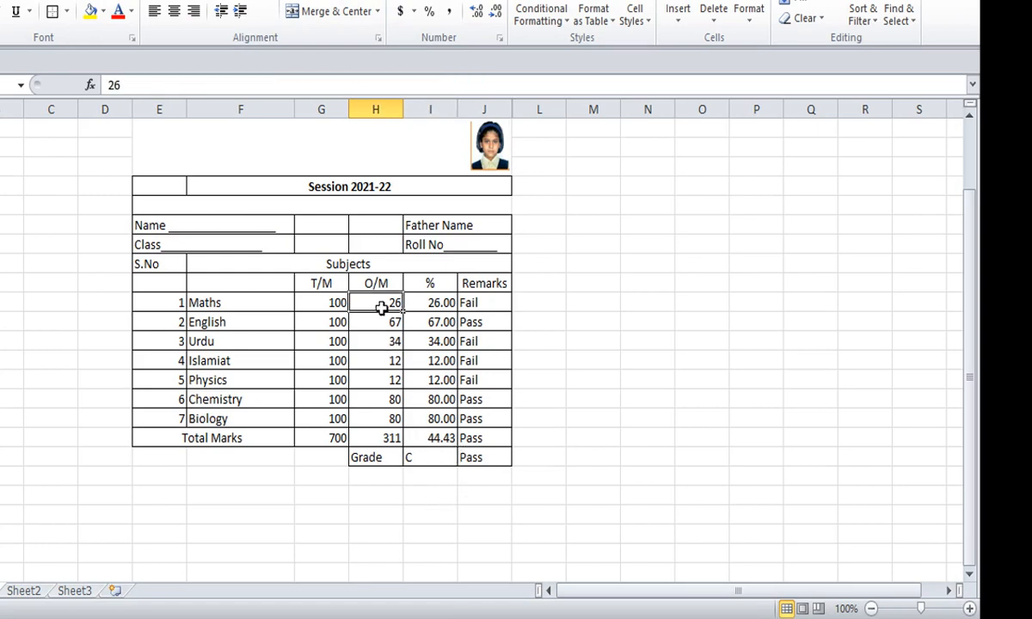
pyautogui.write('95')
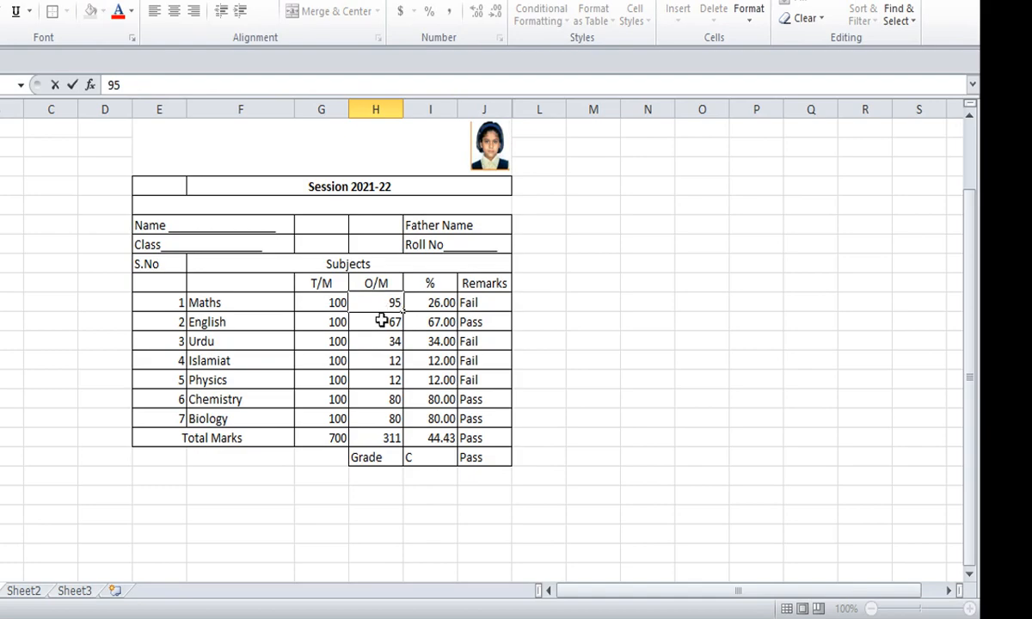
pyautogui.click(383, 320)
pyautogui.click(391, 302)
pyautogui.moveTo(402, 312); pyautogui.dragTo(400, 418)
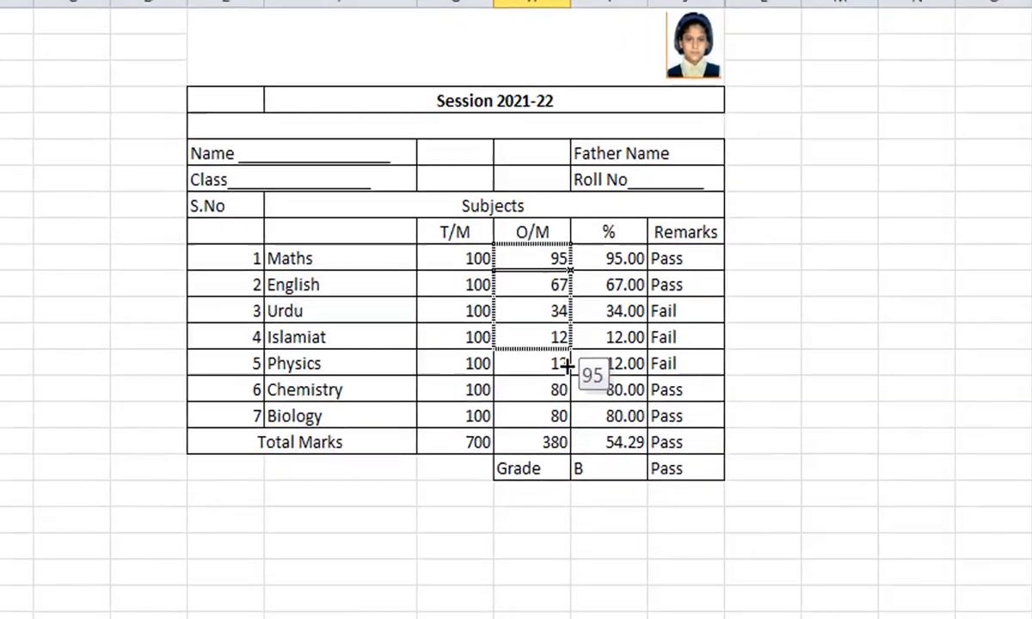
pyautogui.moveTo(644, 415); pyautogui.dragTo(645, 440)
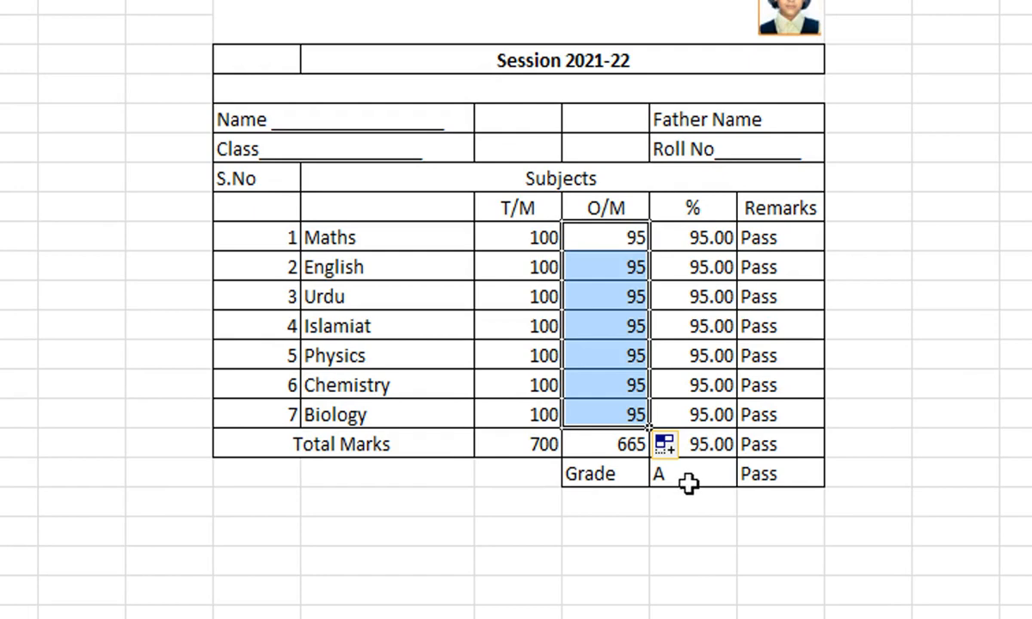
# Set the obtained marks of all seven subjects to 10 and check the resulting grade in I22.
pyautogui.click(619, 246)
pyautogui.write('10')
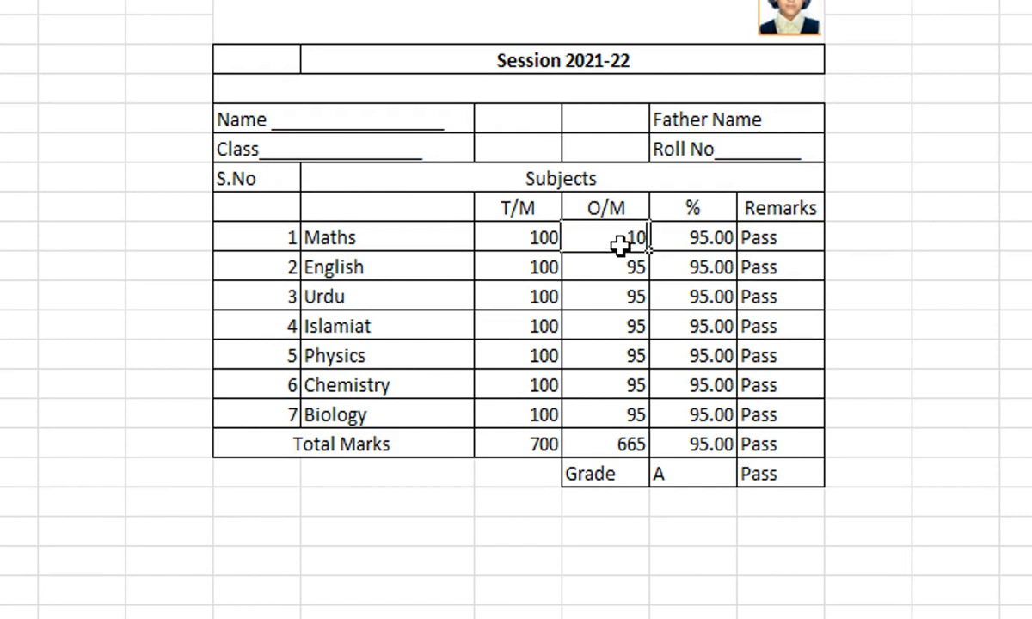
pyautogui.hotkey('ctrl', 'Return')
pyautogui.moveTo(653, 250); pyautogui.dragTo(640, 419)
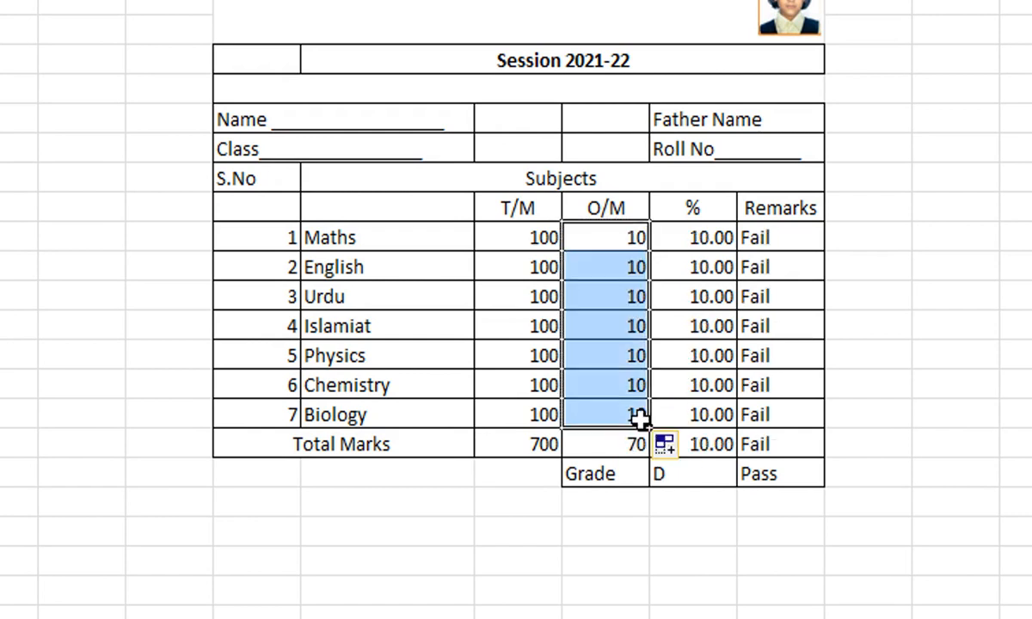
pyautogui.click(679, 480)
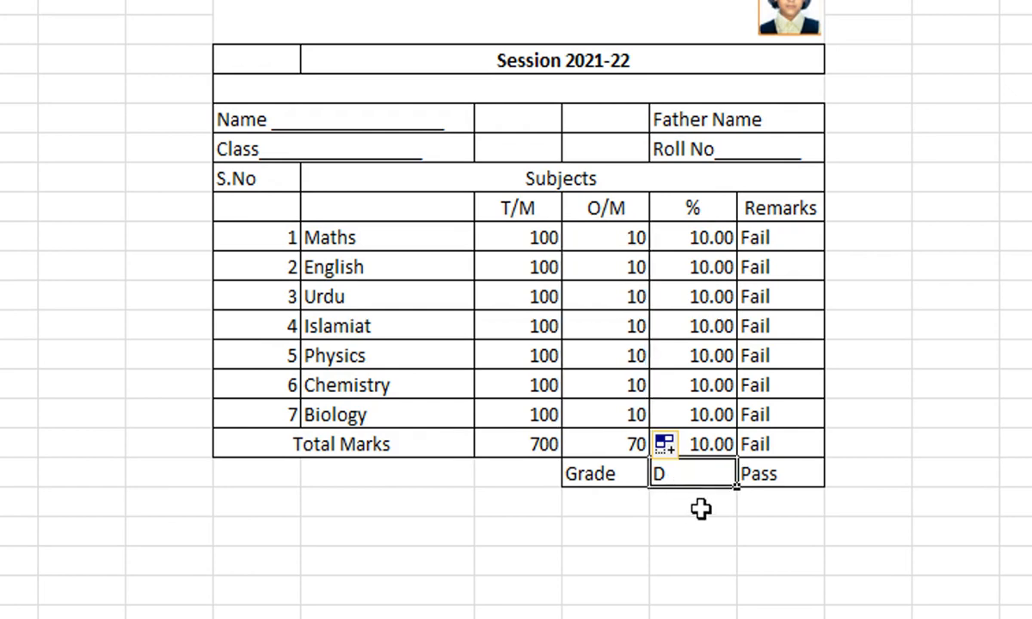
# Undo the test changes made to the obtained marks.
pyautogui.hotkey('ctrl', 'z')
pyautogui.hotkey('ctrl', 'z')
pyautogui.hotkey('ctrl', 'z')
pyautogui.hotkey('ctrl', 'z')
pyautogui.hotkey('ctrl', 'z')
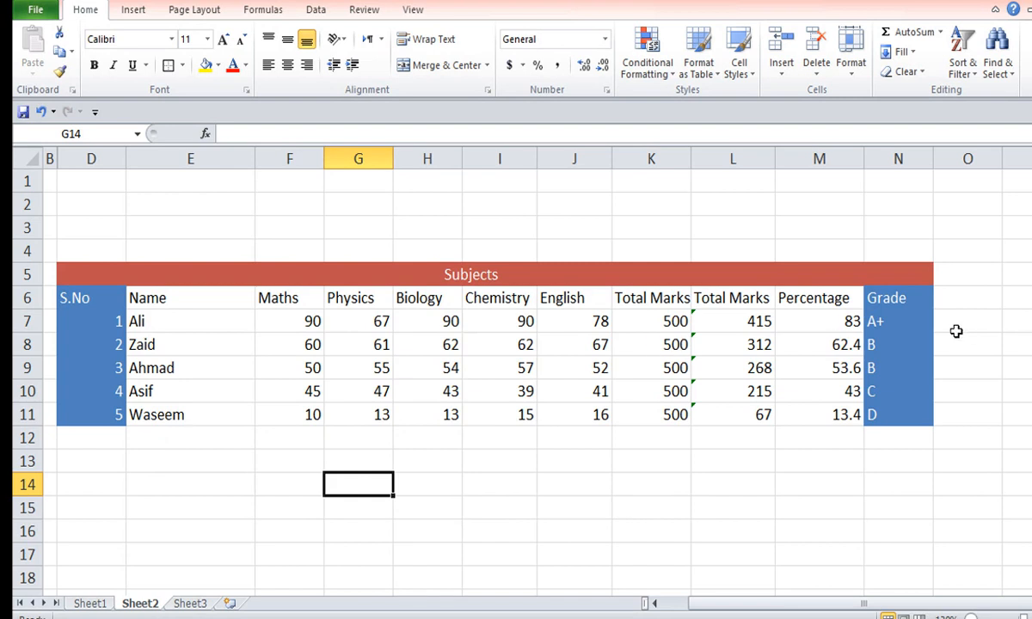
# Clear the existing grade formula from cell N7, the first student's grade on Sheet2.
pyautogui.click(912, 321)
pyautogui.doubleClick(912, 322)
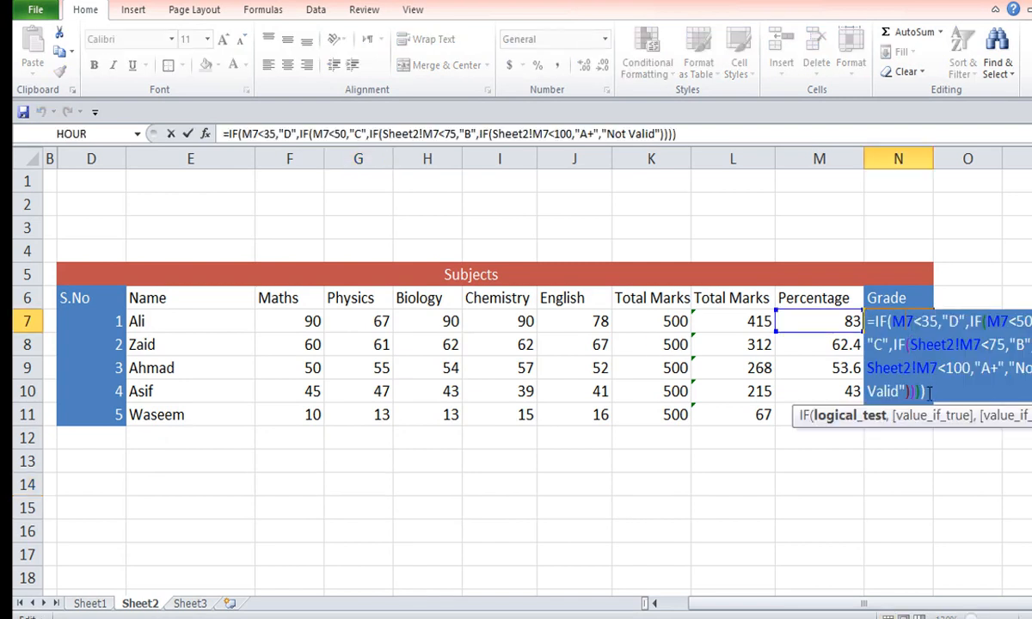
pyautogui.moveTo(927, 392); pyautogui.dragTo(863, 321)
pyautogui.press('BackSpace')
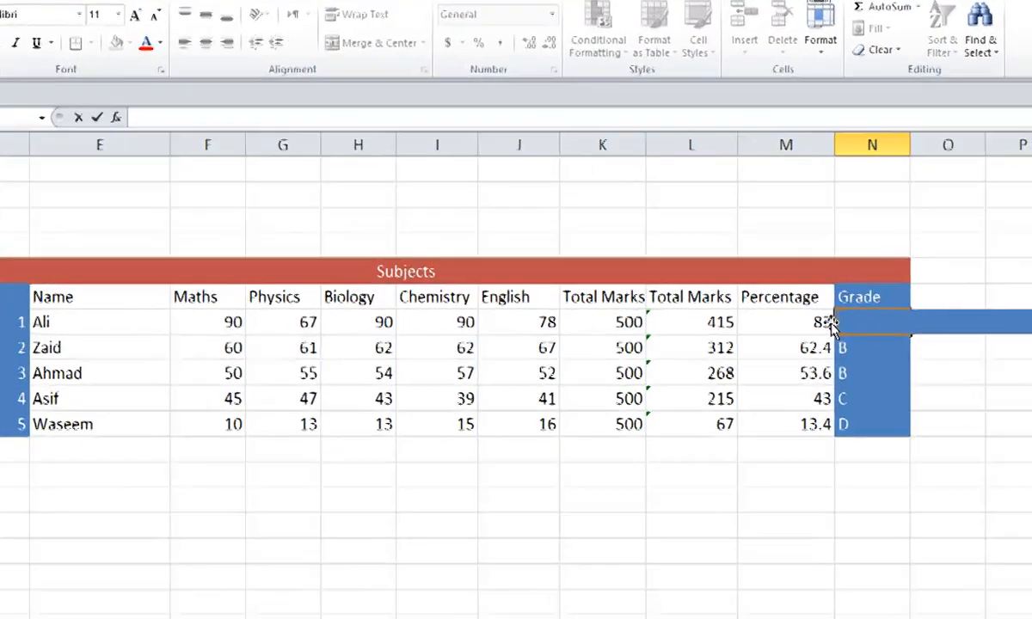
# Begin a new grade formula in N7 with =if(M7<35,"D",, referencing the first student's percentage.
pyautogui.write('=if(')
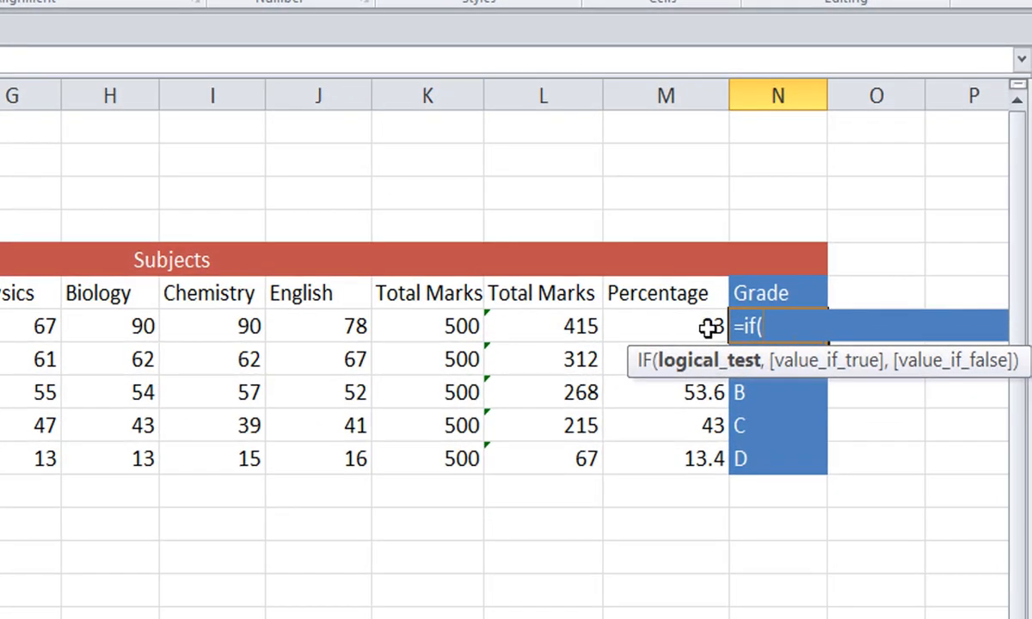
pyautogui.click(710, 326)
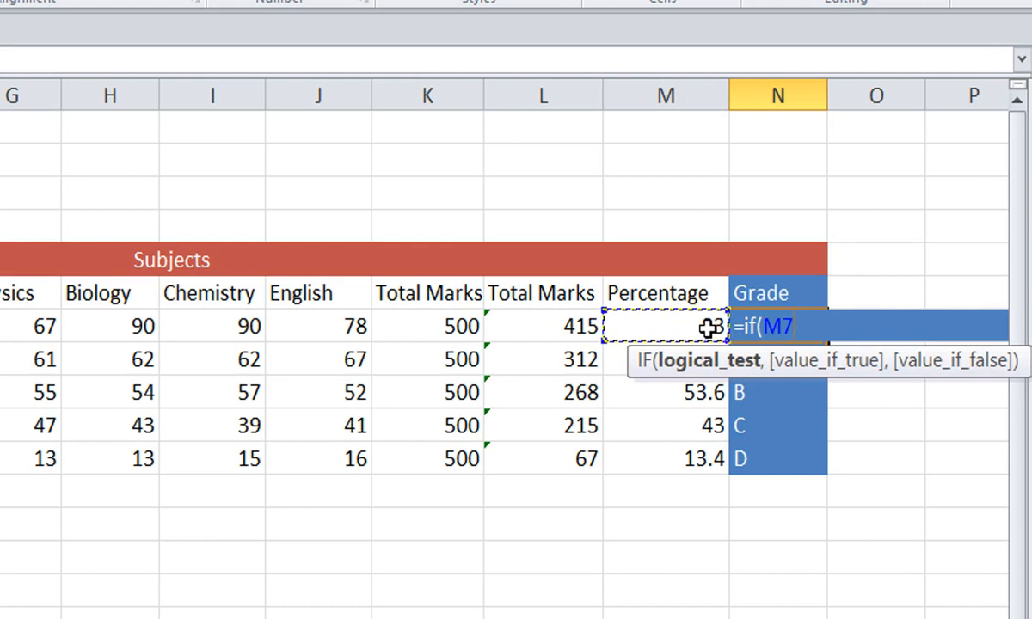
pyautogui.write('<35')
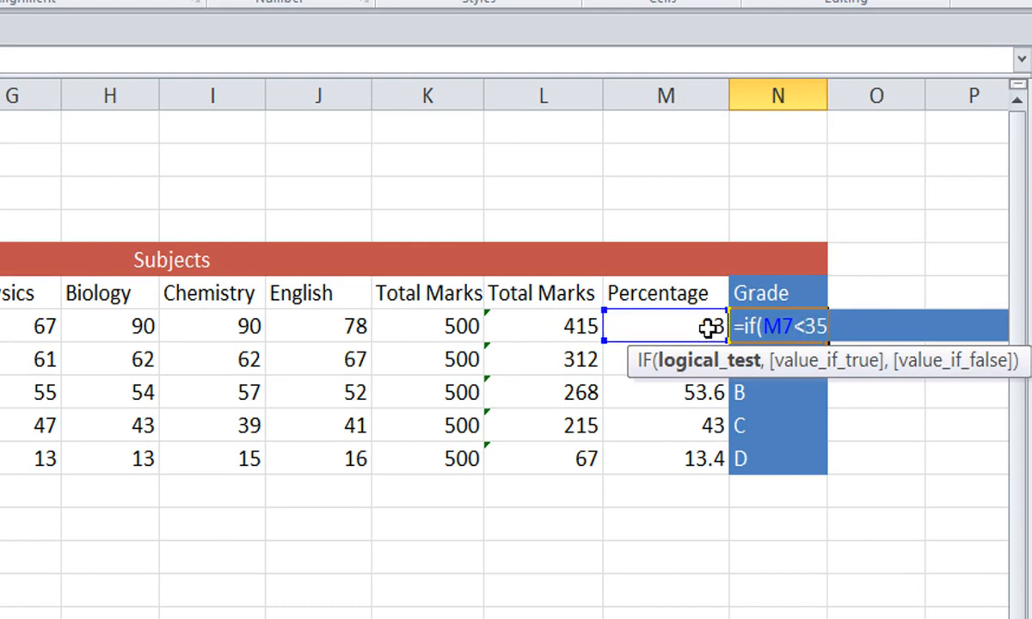
pyautogui.write(',')
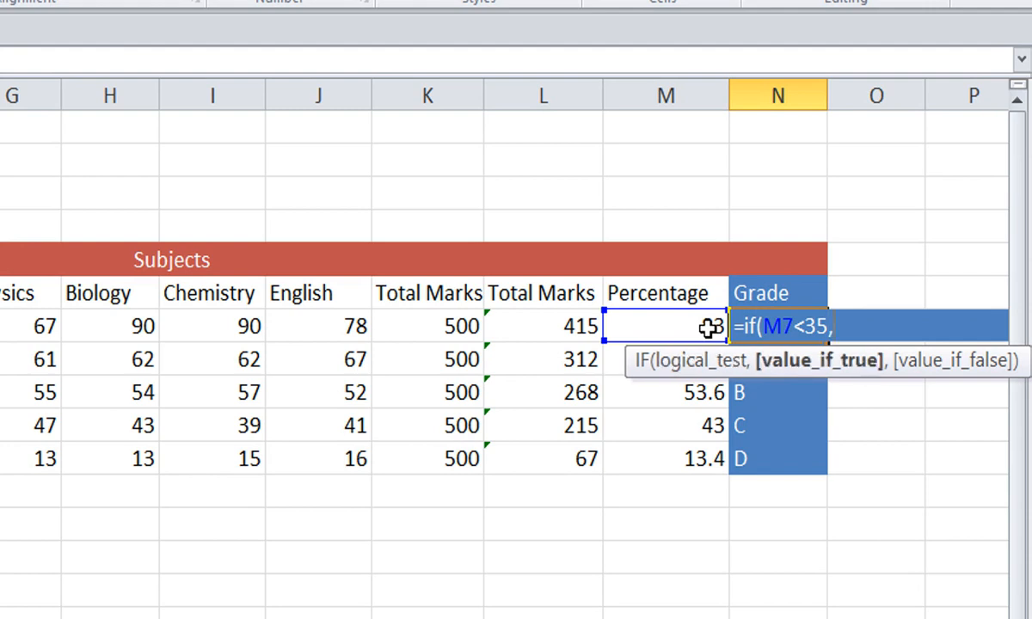
pyautogui.write('"D",')
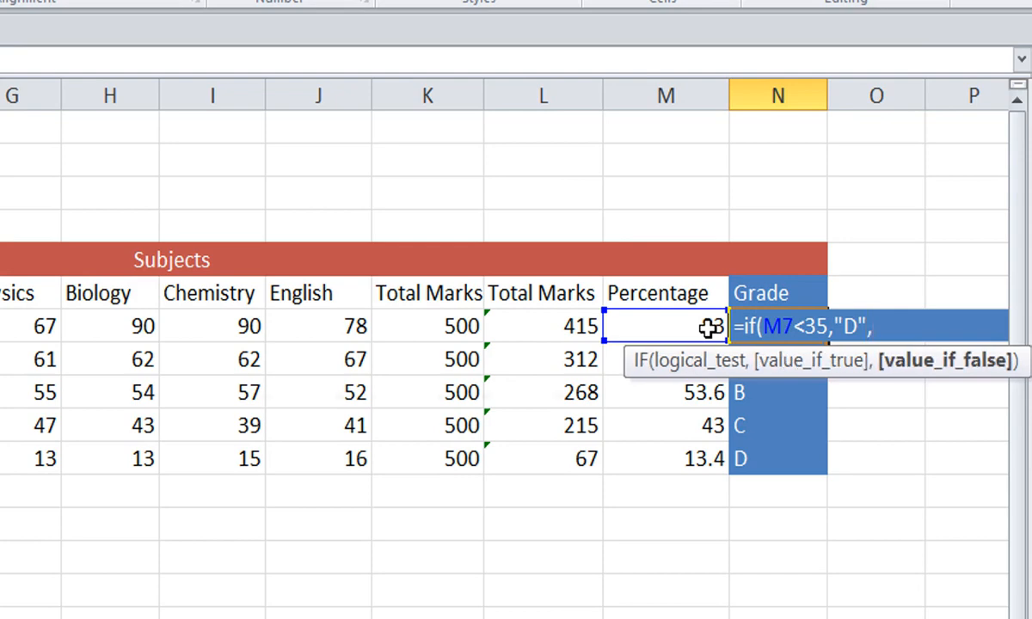
# Extend the N7 formula with a nested if(M7<50,"C", and open another if( for the next grade.
pyautogui.write('if')
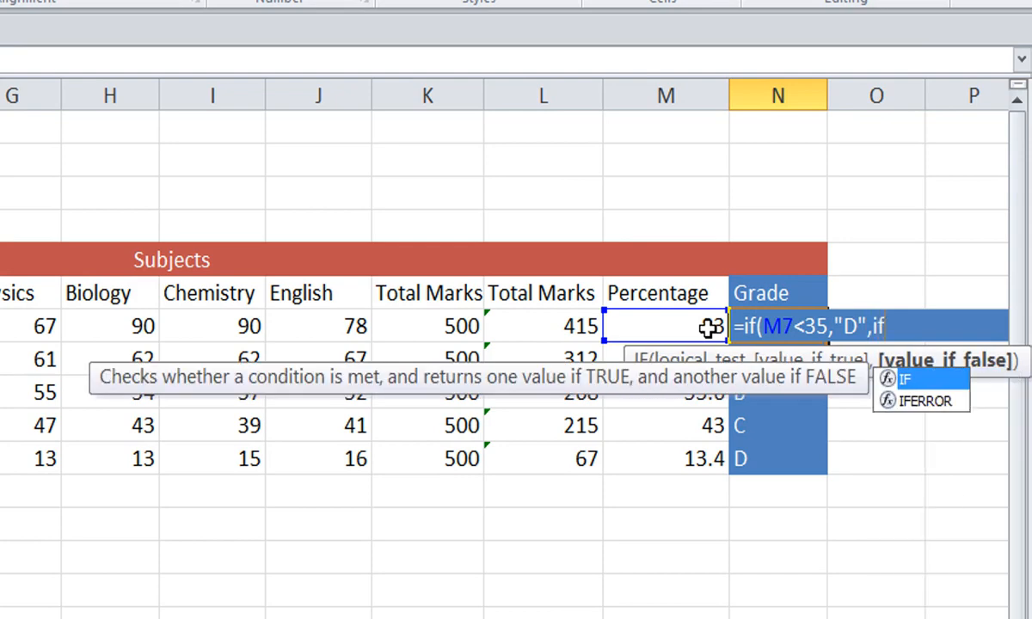
pyautogui.write('(')
pyautogui.click(676, 328)
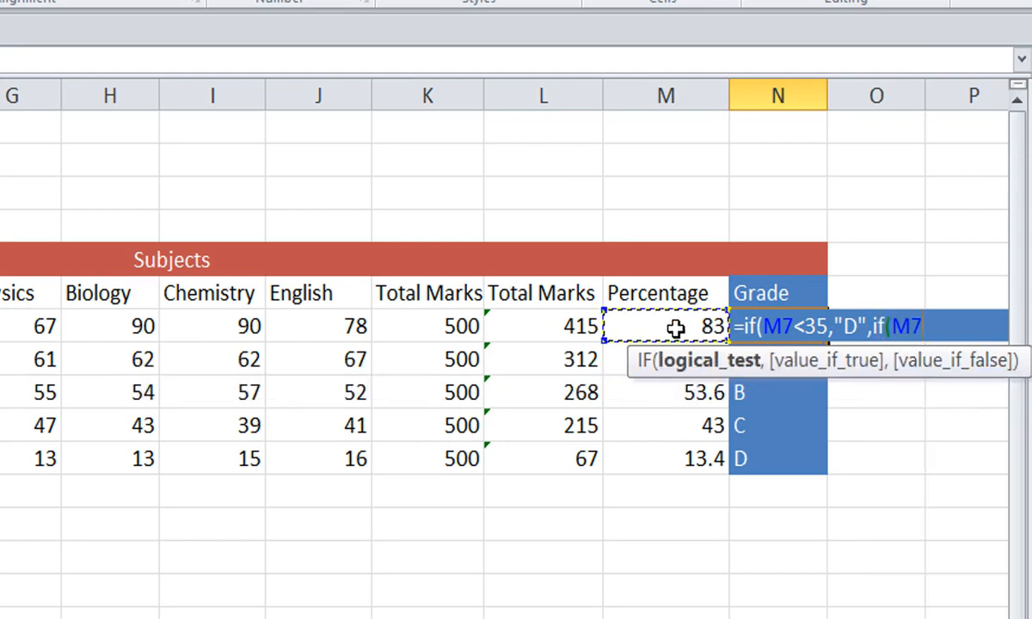
pyautogui.write('<50')
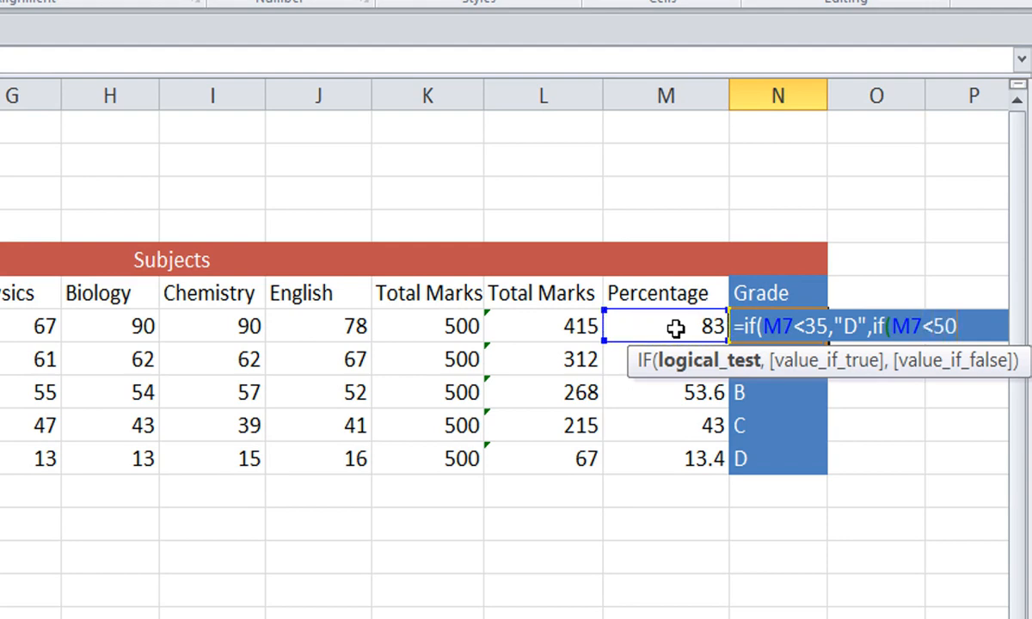
pyautogui.write(',')
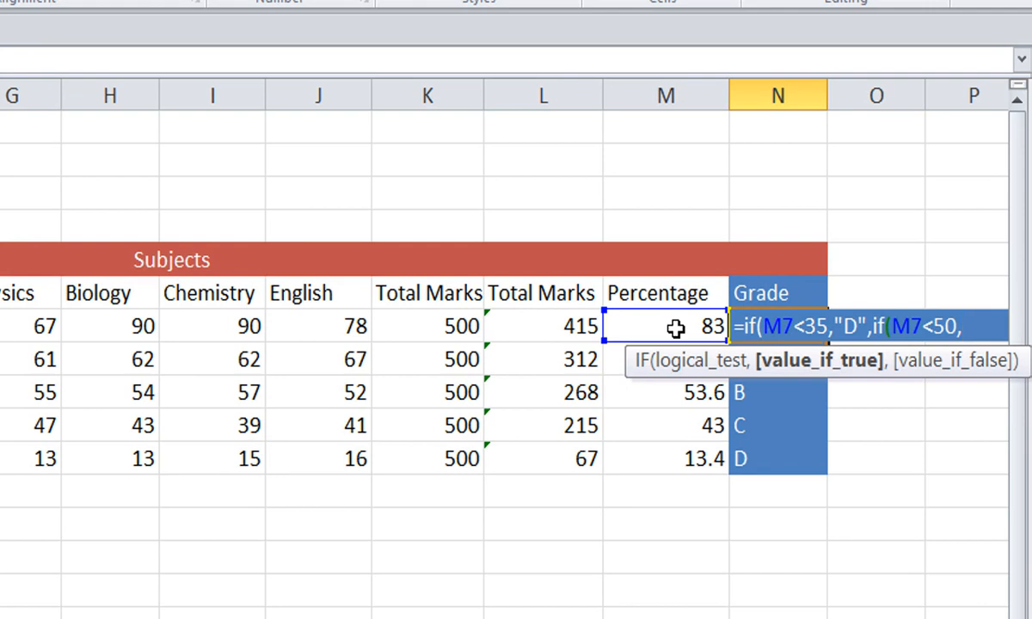
pyautogui.write('"C",if(')
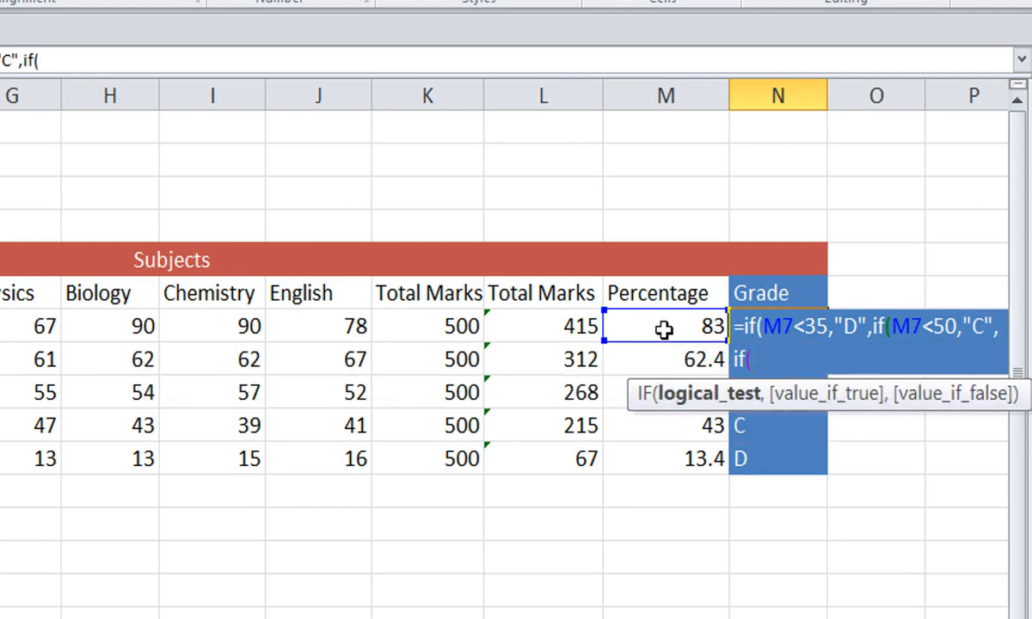
# Fill the third IF in N7 with the test M7<75 and the result "B".
pyautogui.click(656, 331)
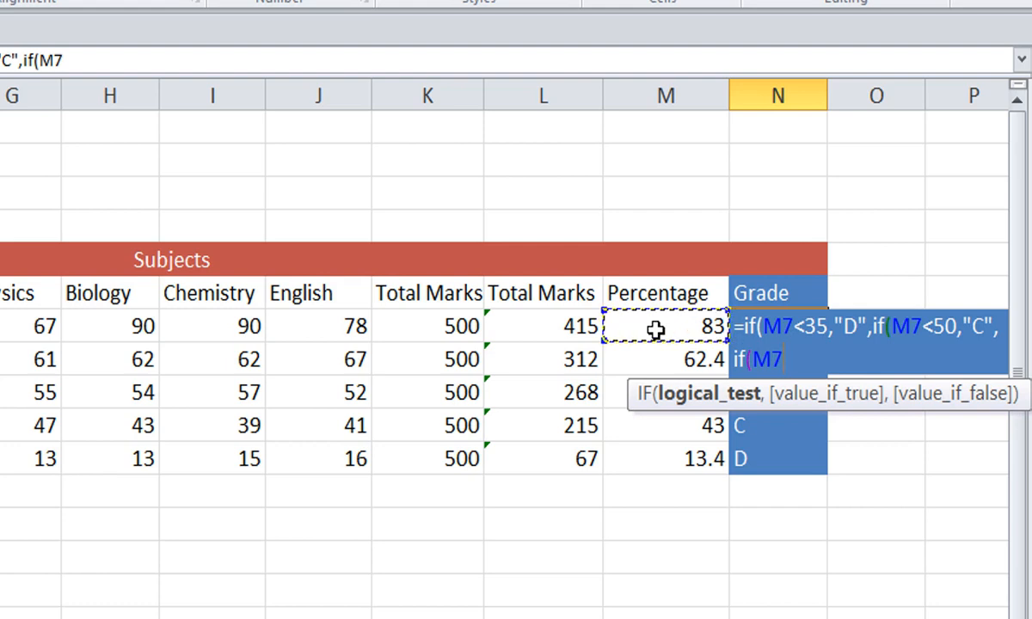
pyautogui.write('<75,')
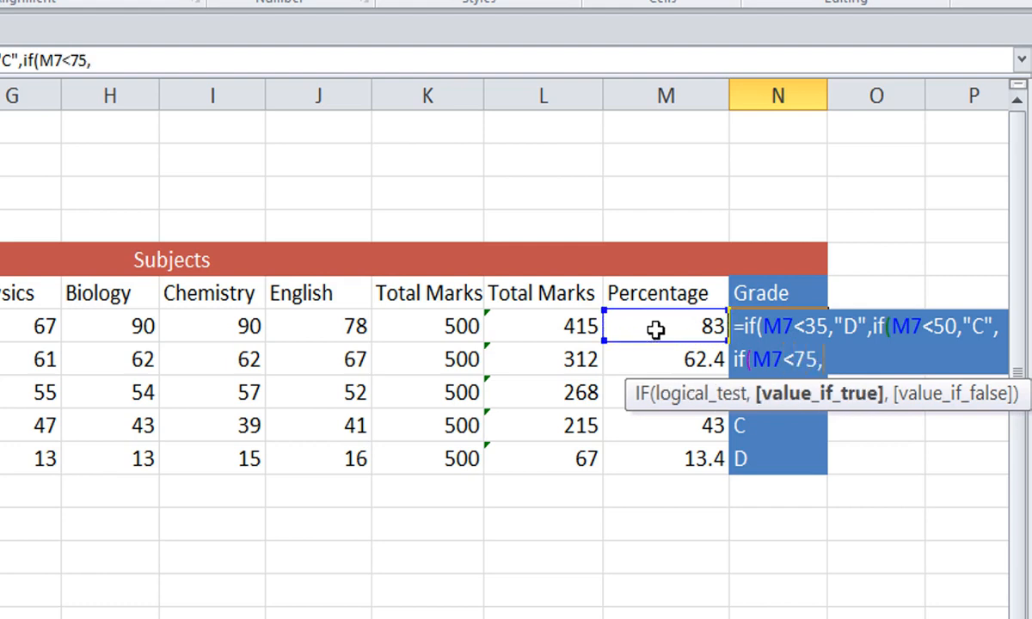
pyautogui.write('"B",')
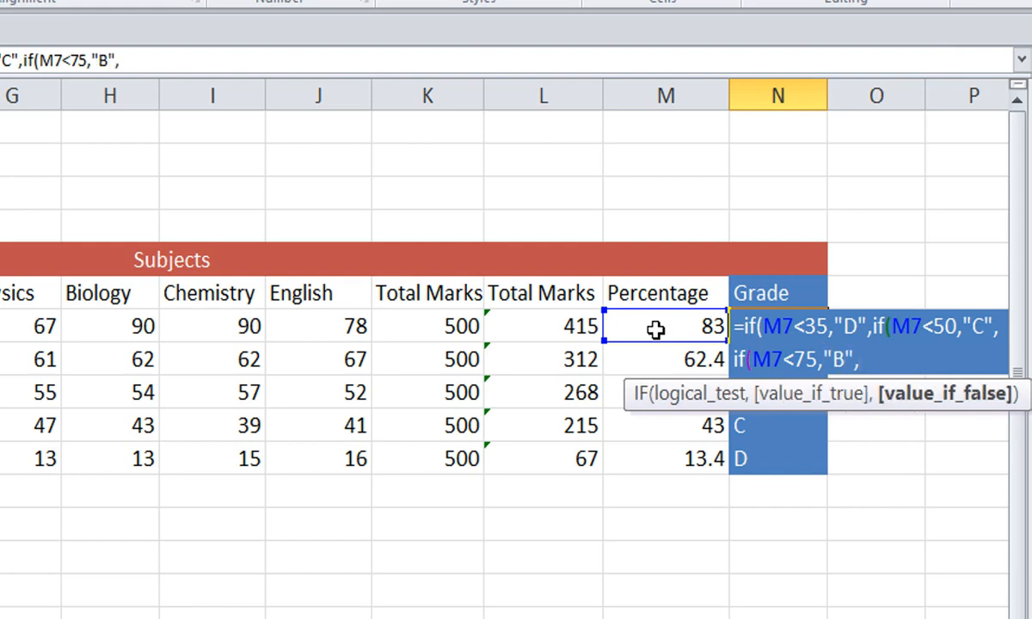
# Add a fourth nested IF to the N7 formula that returns "A" when M7<100.
pyautogui.write('if')
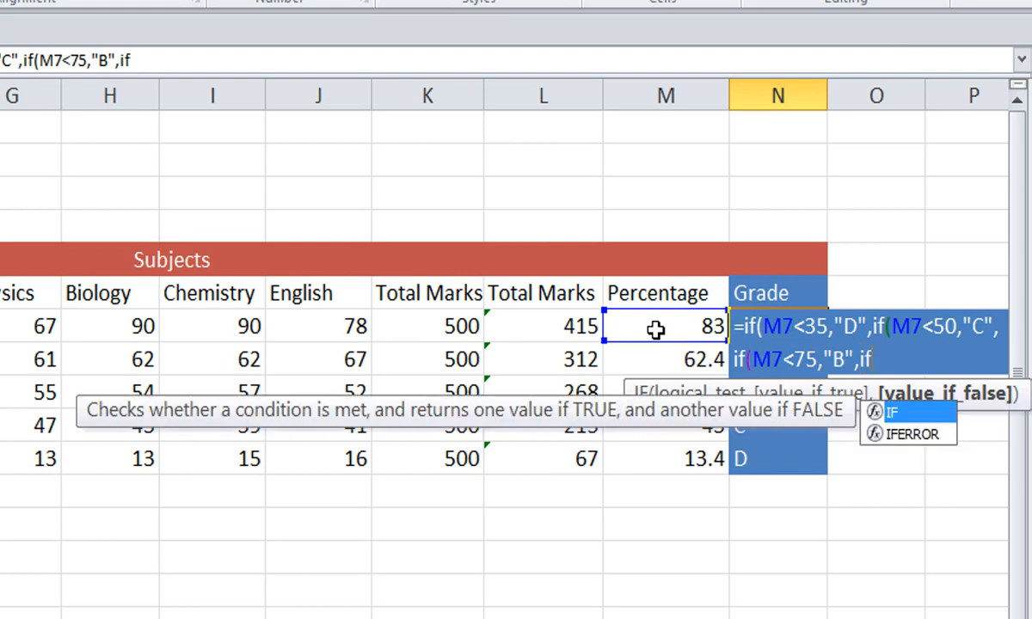
pyautogui.write('(')
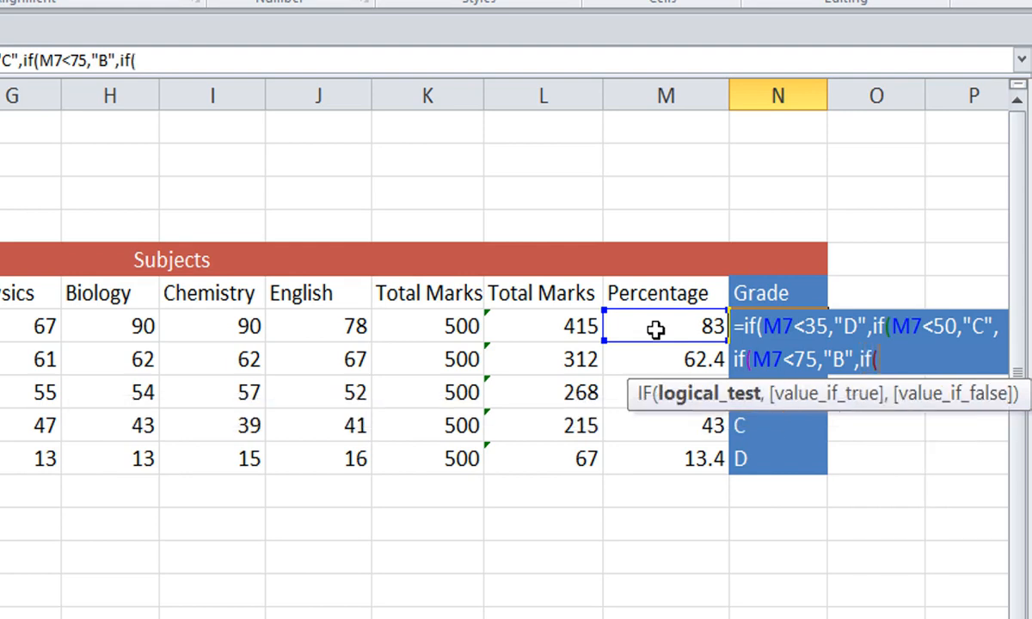
pyautogui.click(655, 329)
pyautogui.write('<')
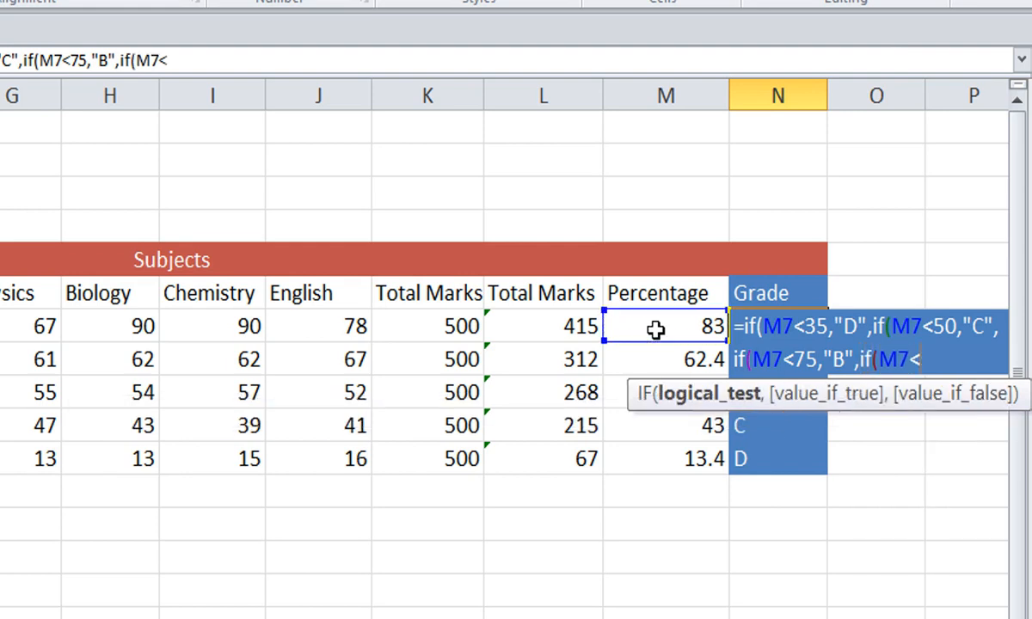
pyautogui.write('100')
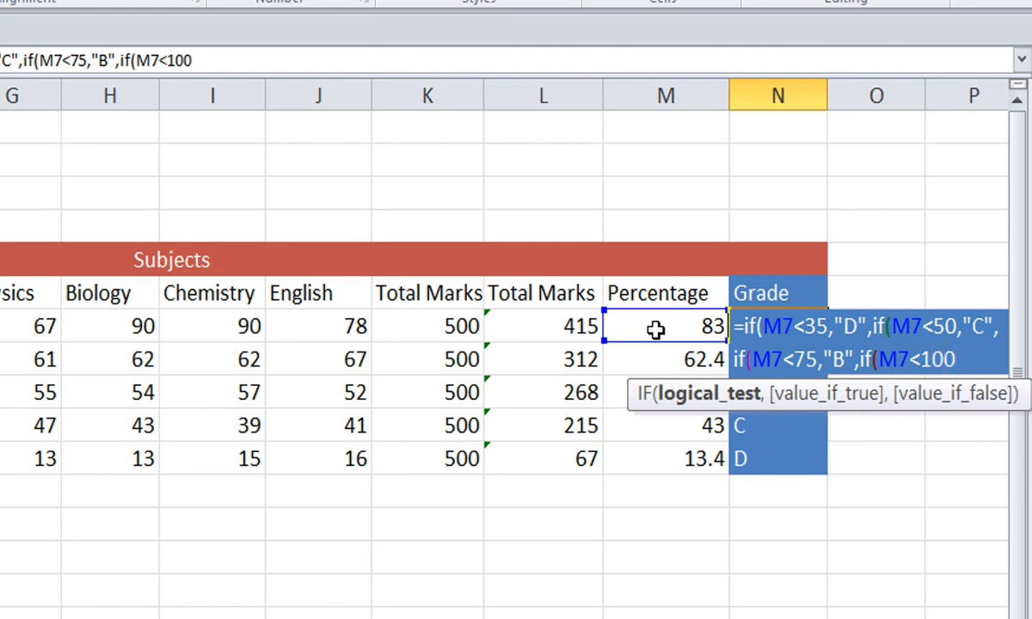
pyautogui.write(',"A"')
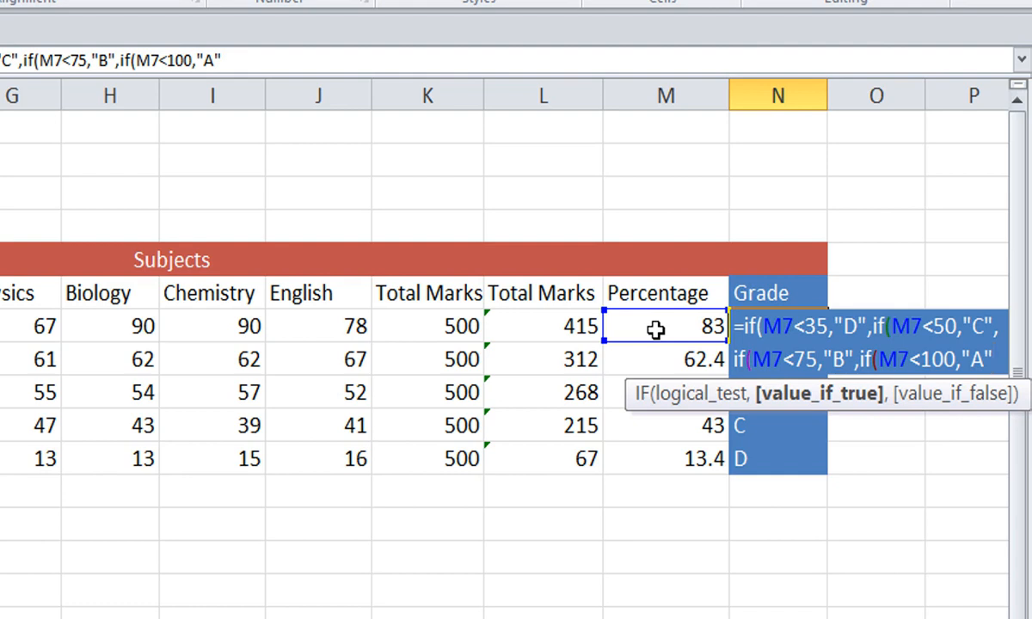
pyautogui.write(',')
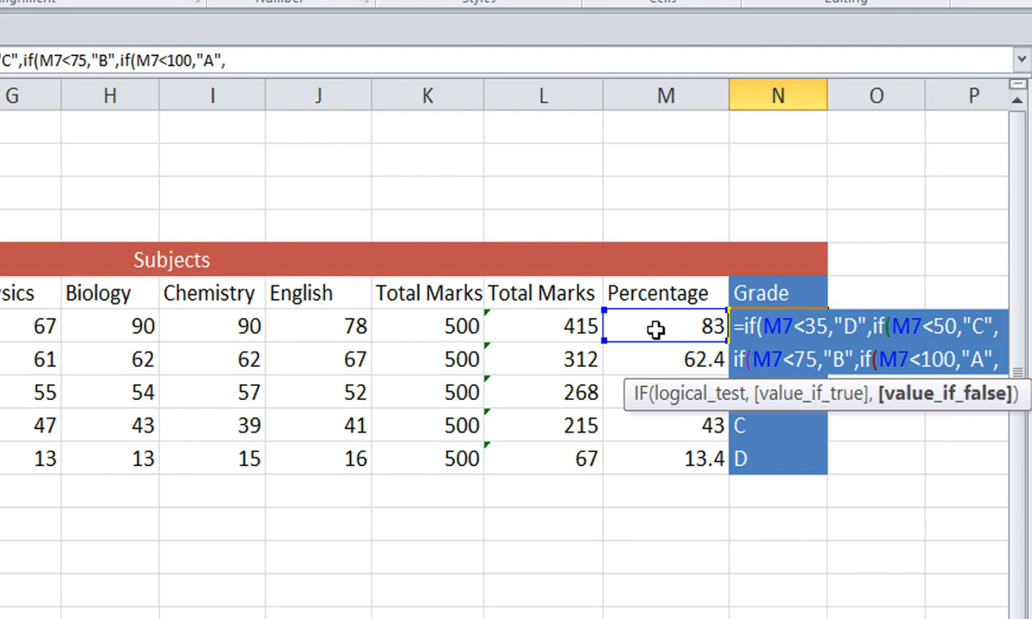
# Finish the N7 formula with the fallback "Not-Valid", close all four IF functions and enter it.
pyautogui.write('"Not-')
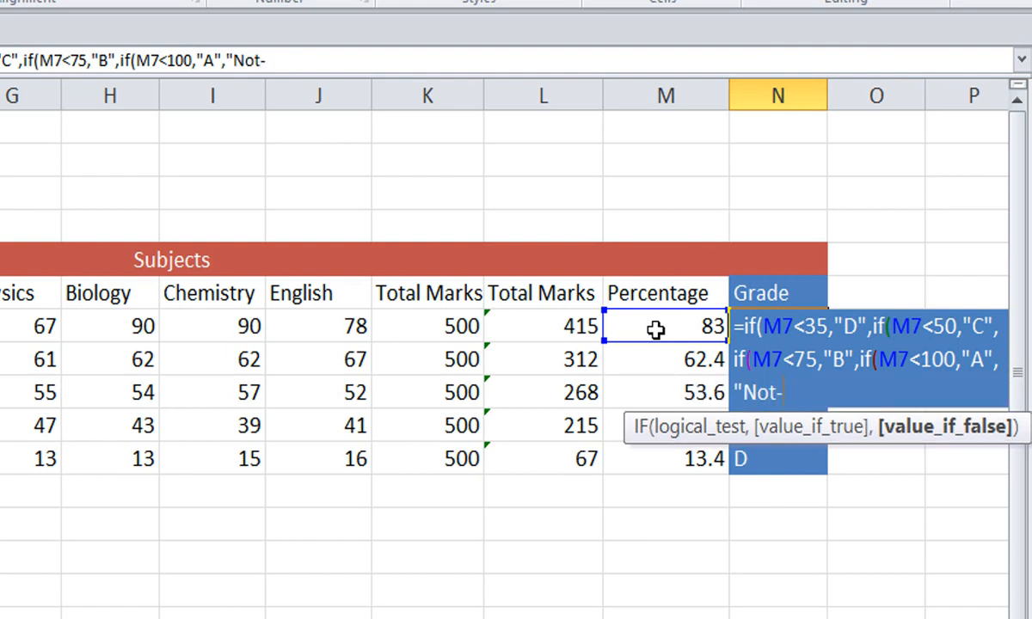
pyautogui.write('Valid"')
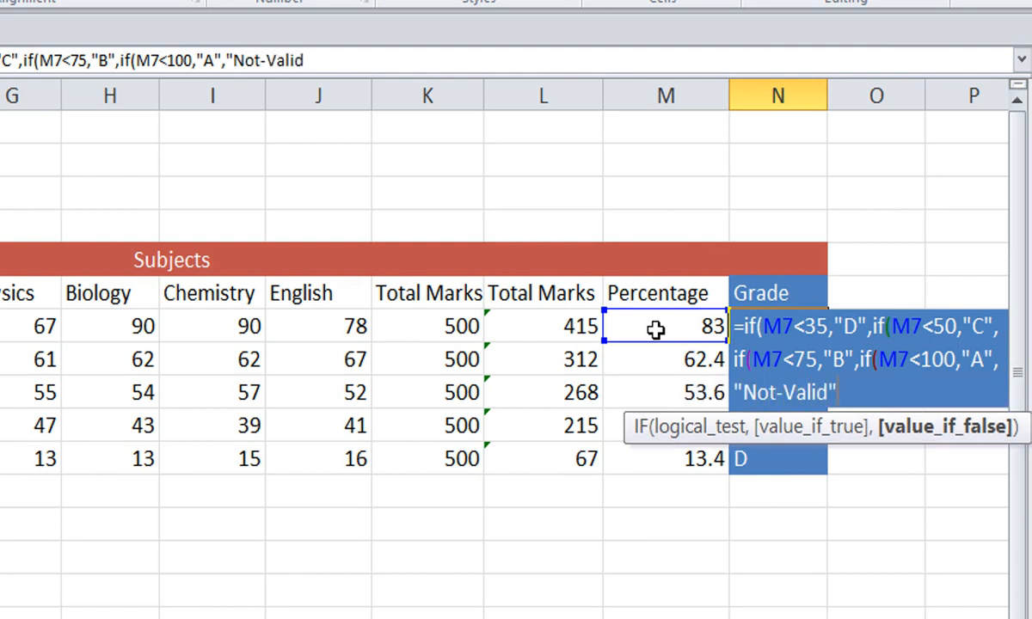
pyautogui.write('))))')
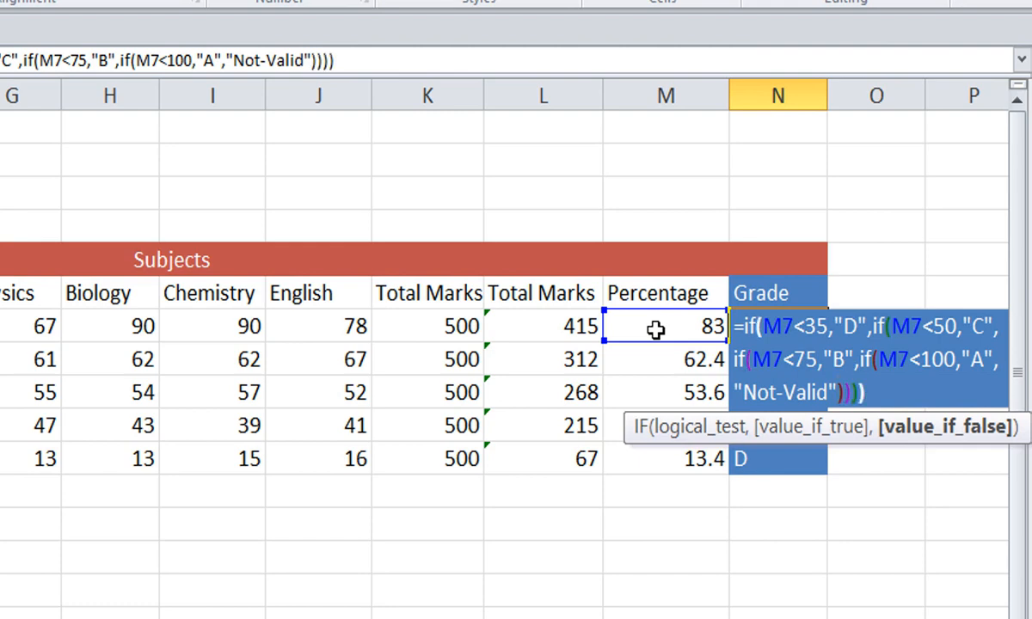
pyautogui.press('Return')
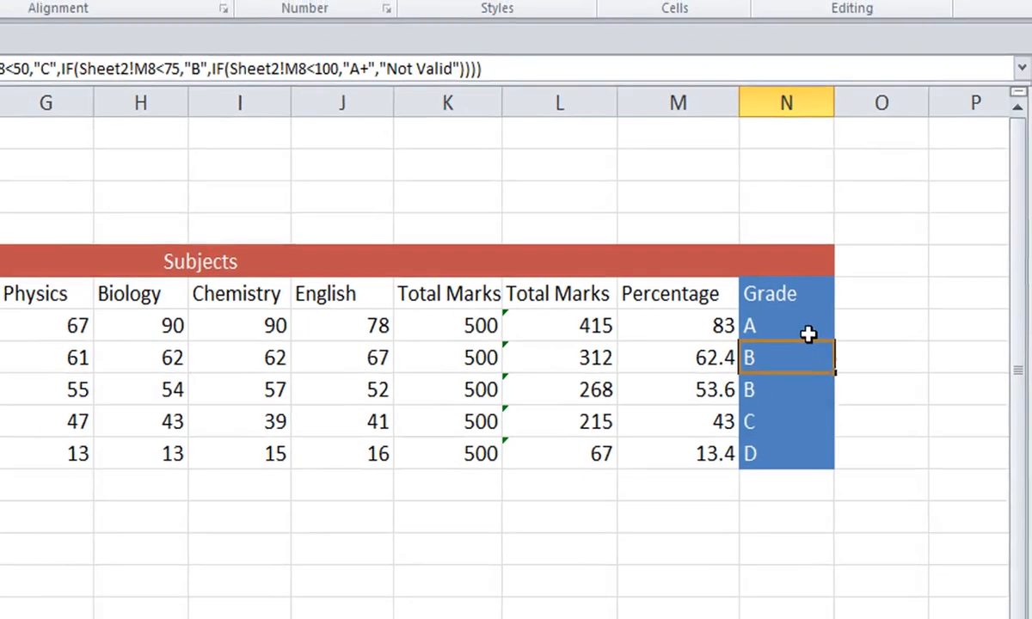
# Review the nested IF grade formula in cell N7 of the student results table.
pyautogui.click(129, 485)
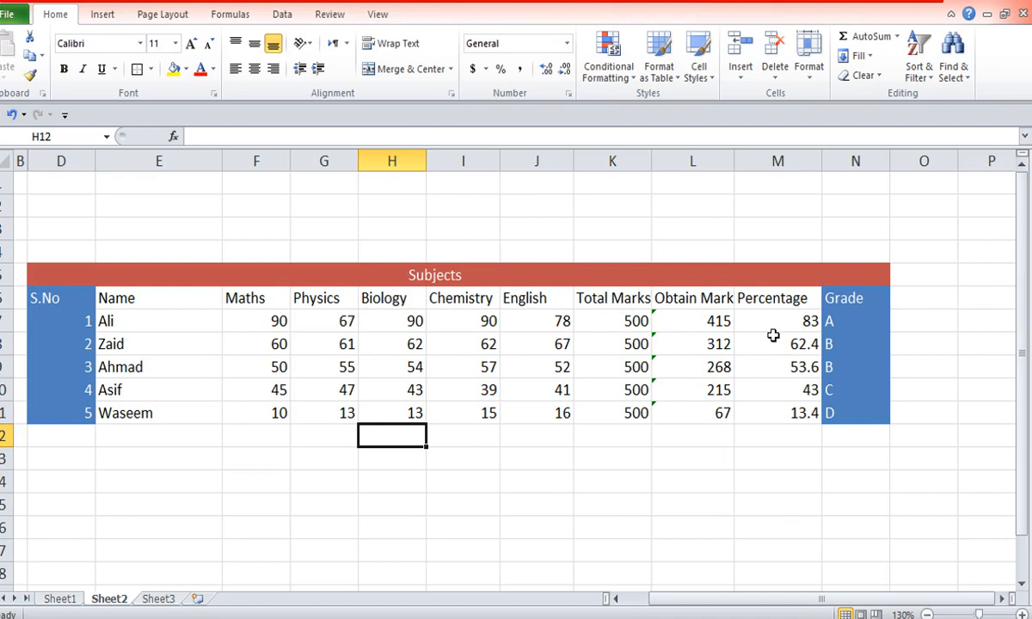
pyautogui.doubleClick(835, 327)
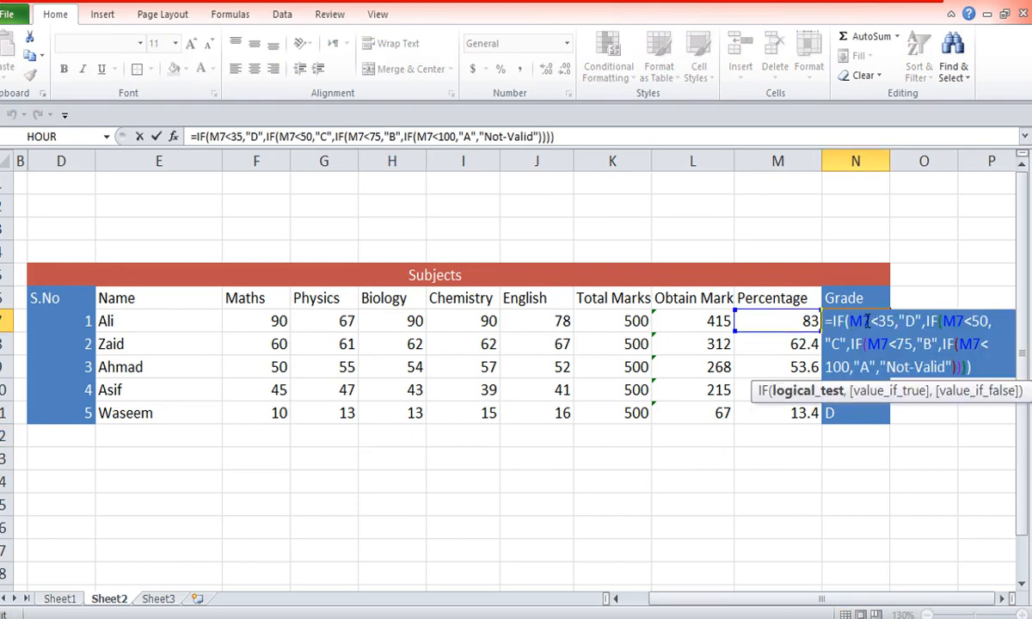
pyautogui.press('Return')
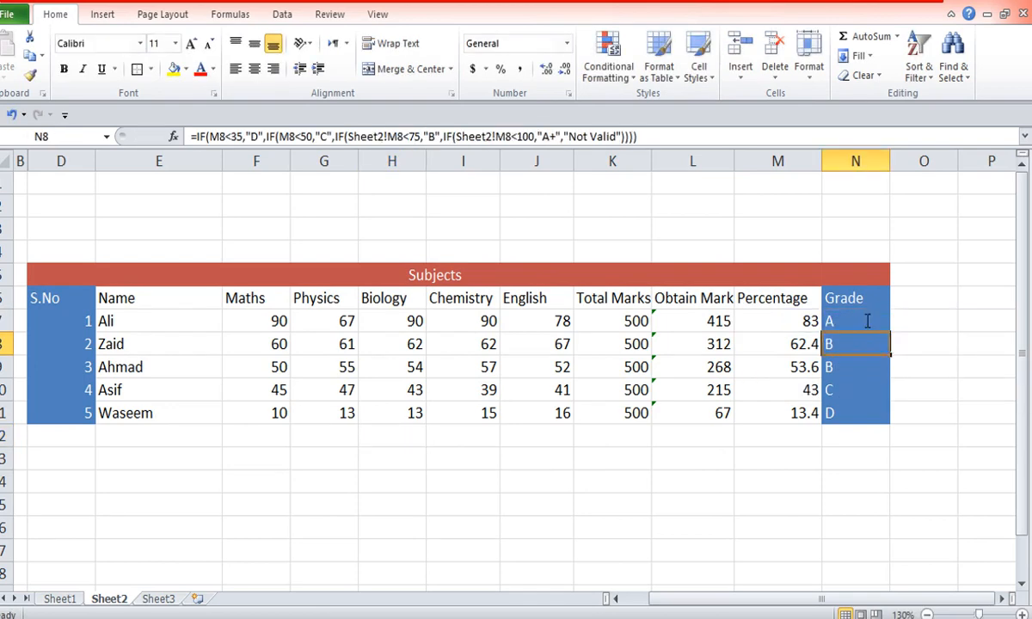
pyautogui.click(867, 321)
pyautogui.doubleClick(867, 321)
pyautogui.click(594, 436)
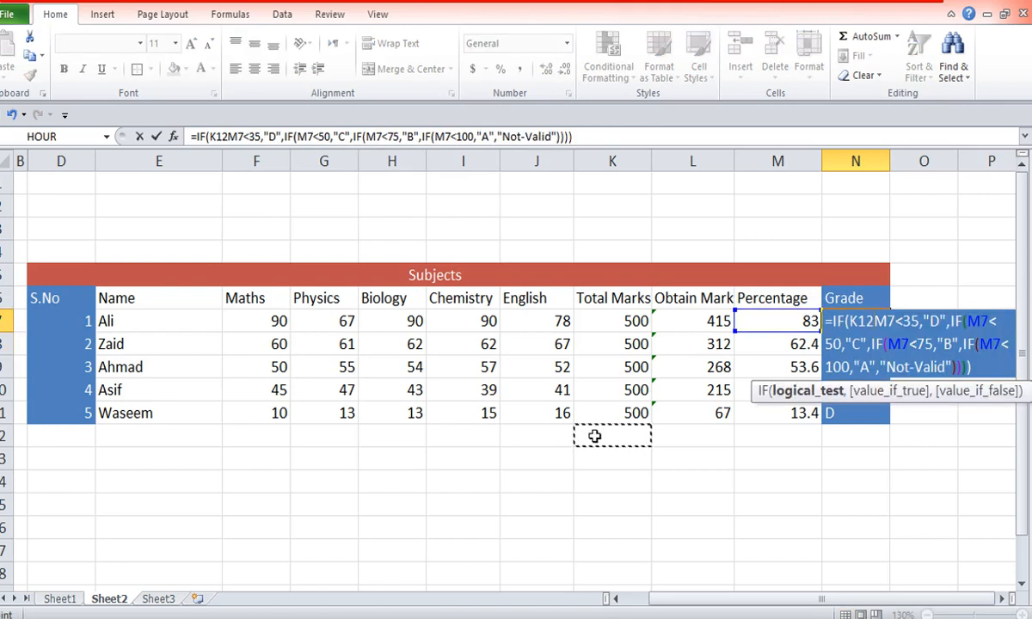